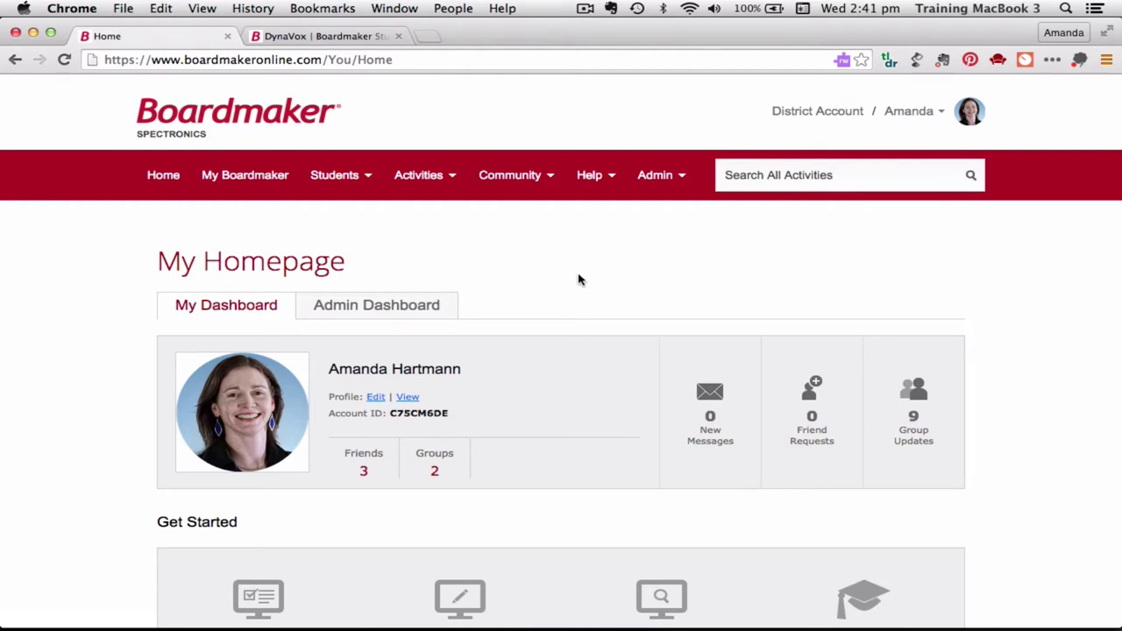
# Reload the home dashboard and review its Get Started tiles and Last 7 Days summary
pyautogui.click(161, 178)
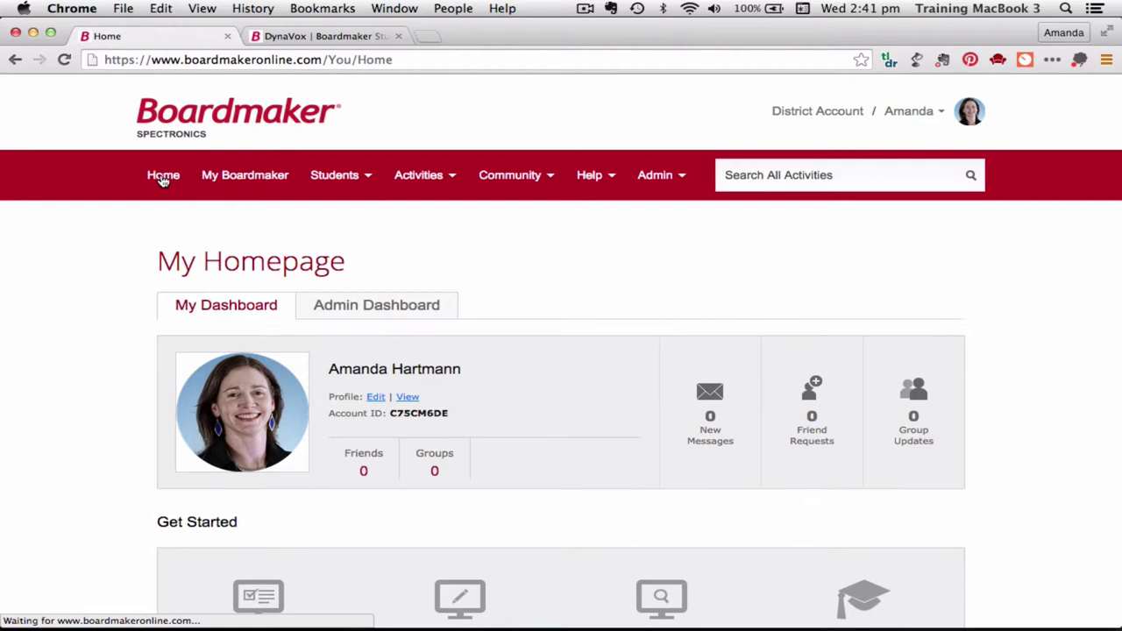
pyautogui.scroll(-3, 558, 306)
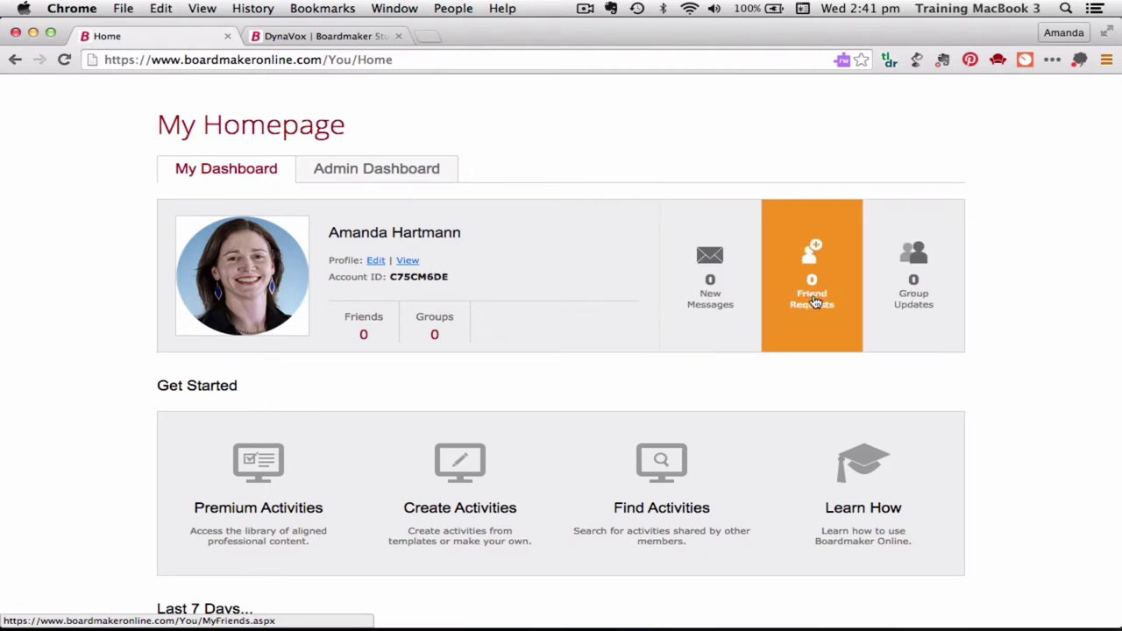
pyautogui.scroll(-3, 564, 379)
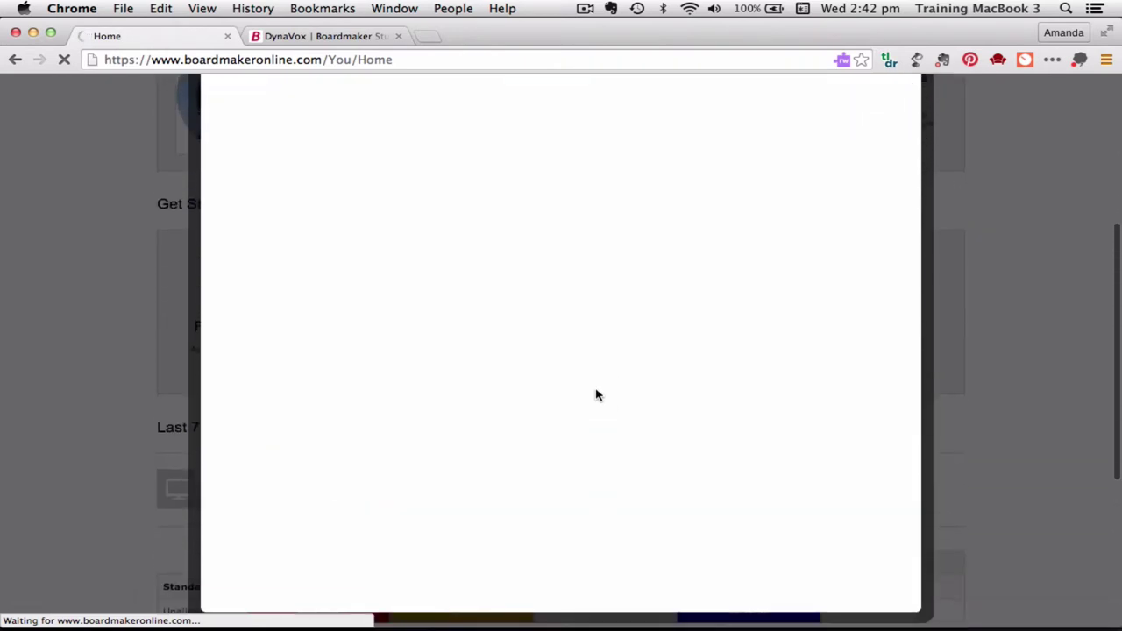
# Look over the empty Create Activity From... dialog, then close it
pyautogui.scroll(3, 596, 395)
pyautogui.scroll(-2, 596, 395)
pyautogui.scroll(2, 596, 393)
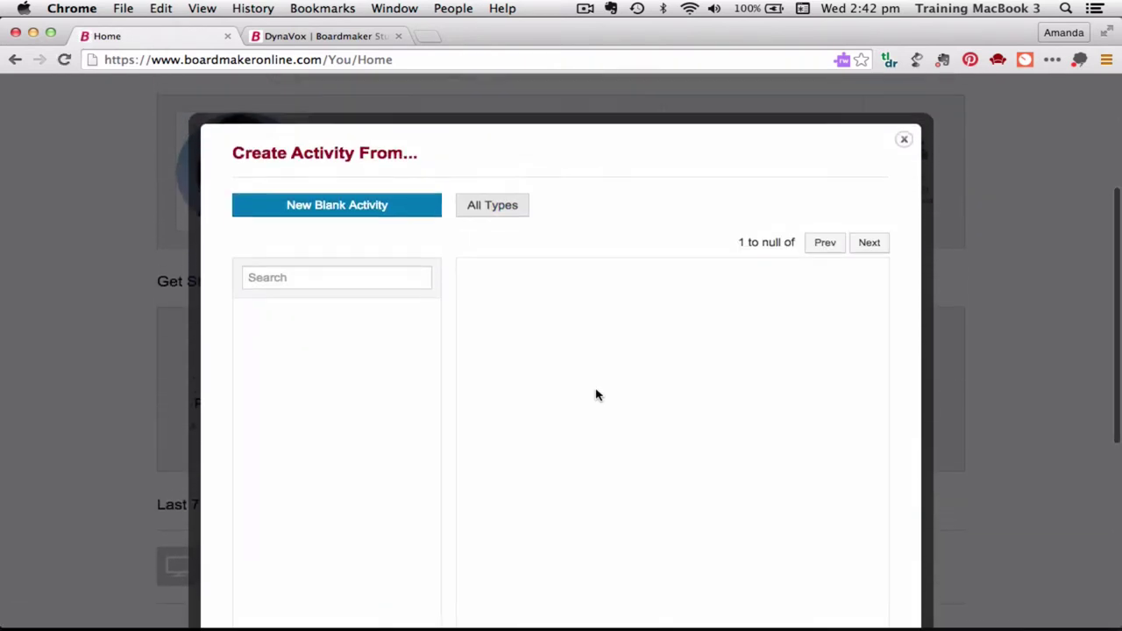
pyautogui.scroll(-3, 596, 393)
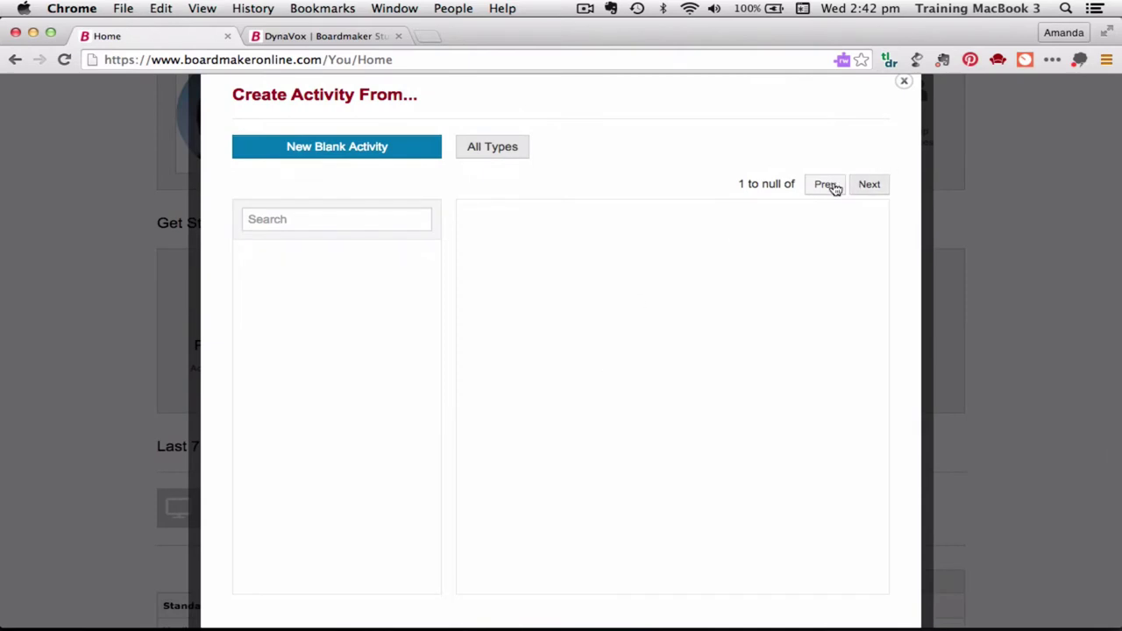
pyautogui.scroll(3, 626, 172)
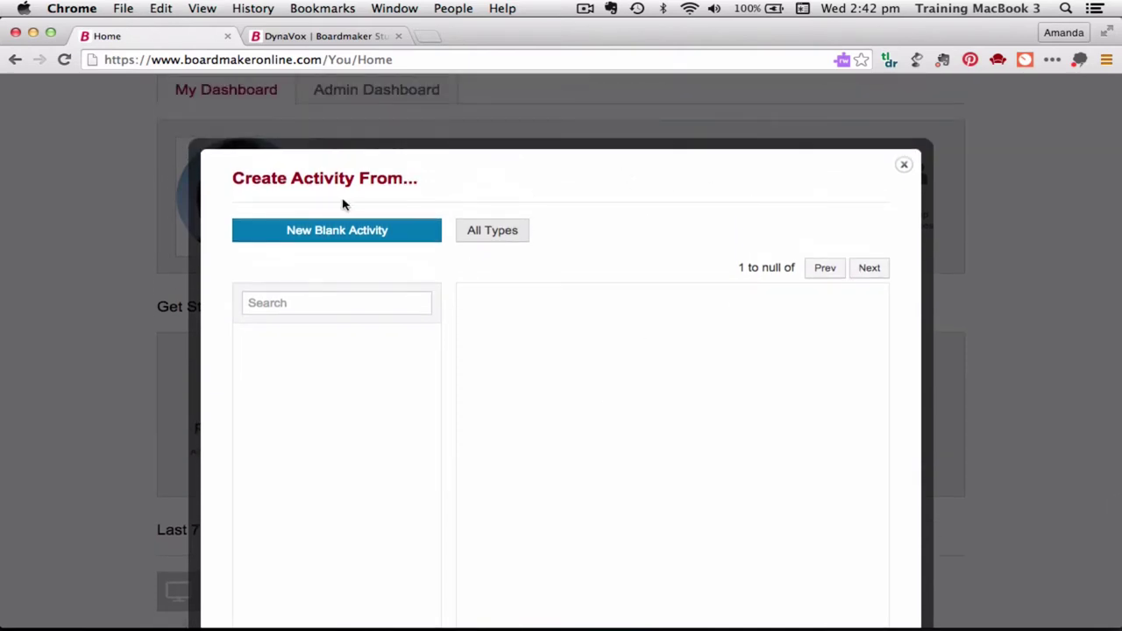
pyautogui.scroll(-3, 592, 261)
pyautogui.scroll(1, 593, 261)
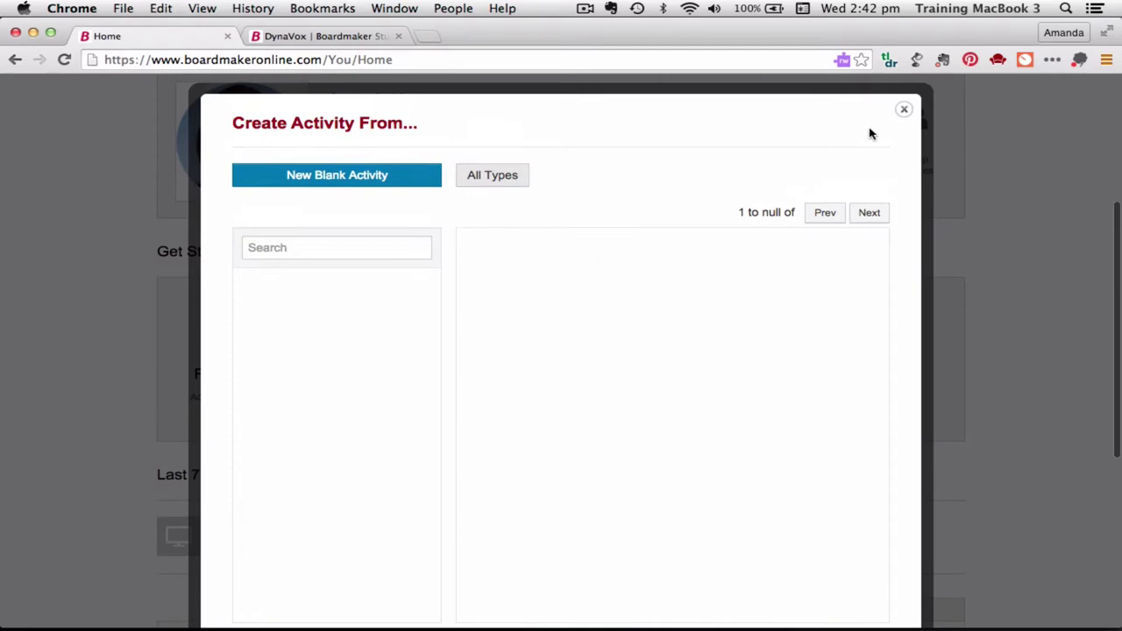
pyautogui.click(903, 113)
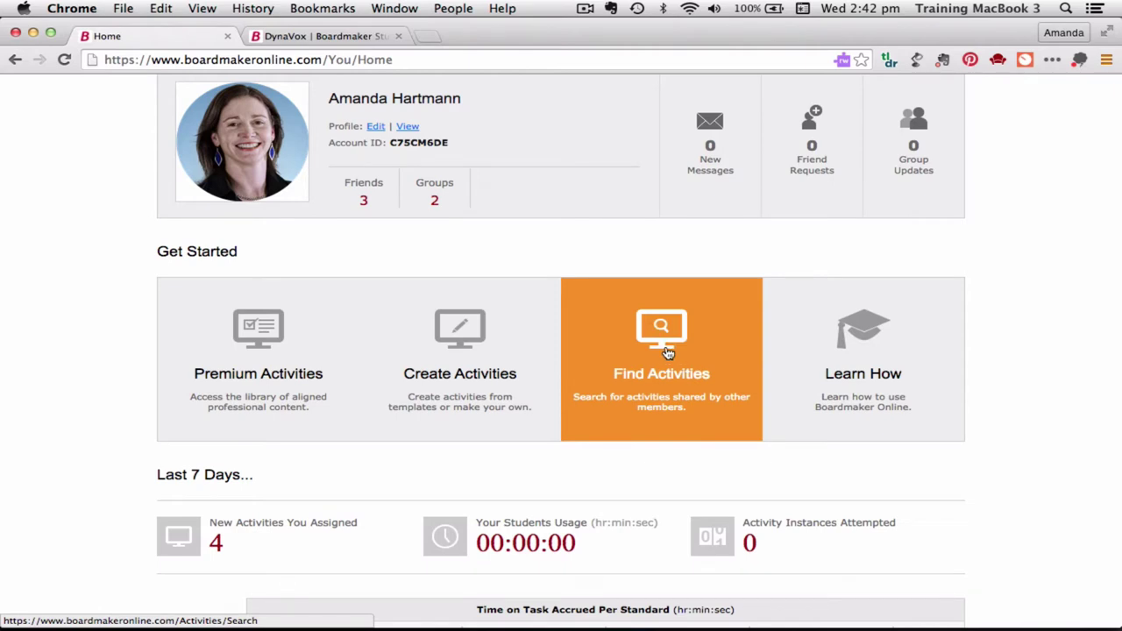
pyautogui.scroll(-2, 668, 352)
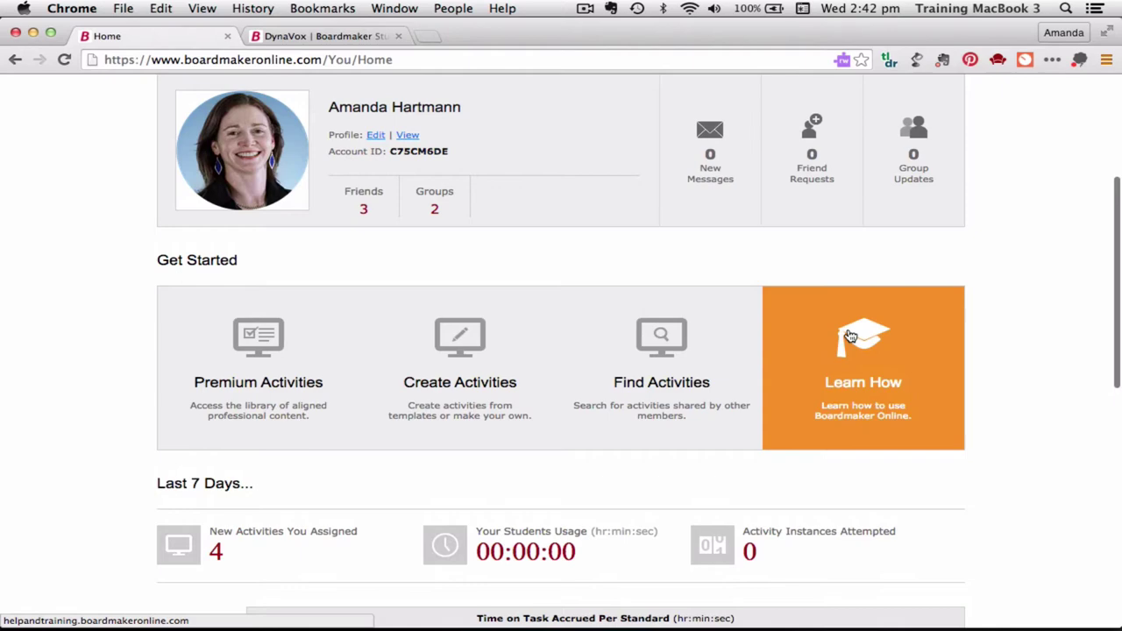
pyautogui.scroll(-5, 531, 466)
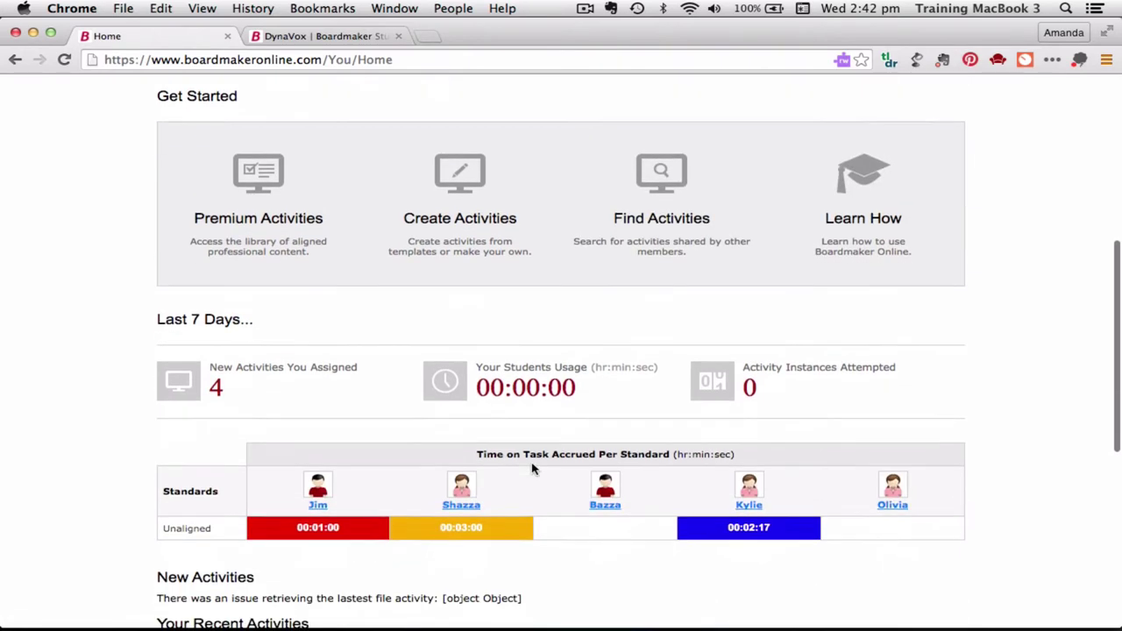
pyautogui.scroll(-4, 531, 467)
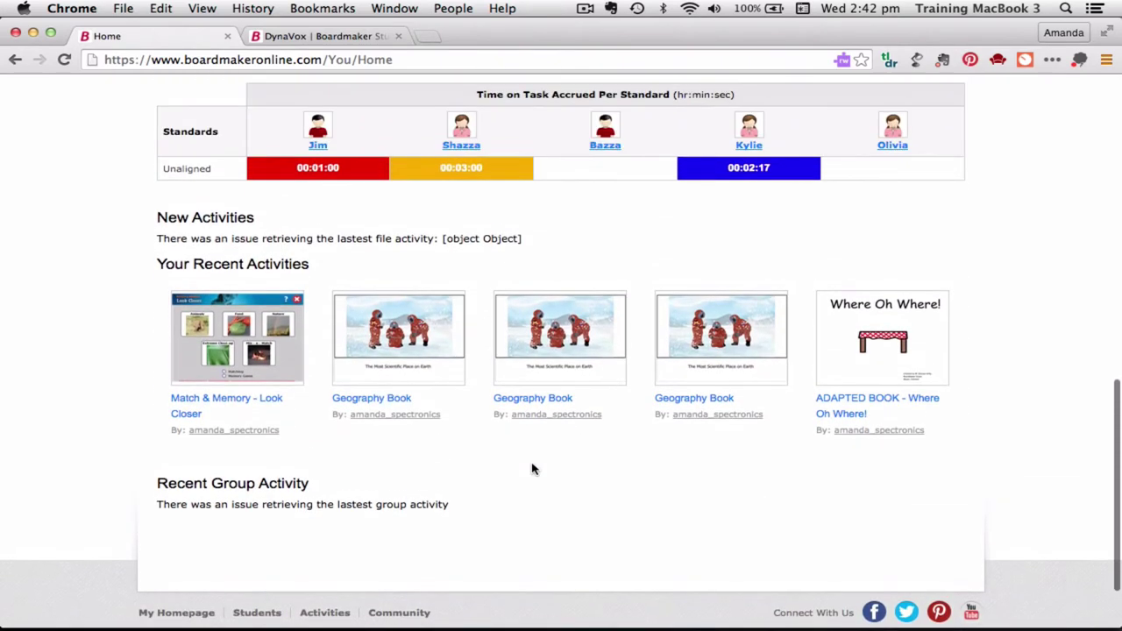
pyautogui.scroll(3, 458, 297)
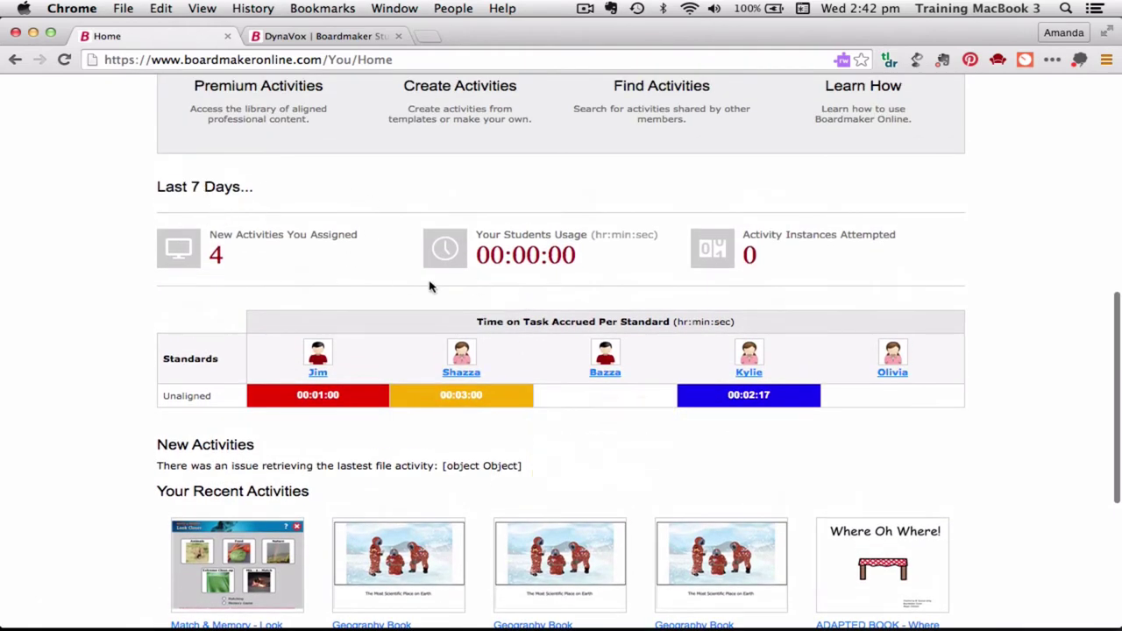
pyautogui.scroll(3, 291, 246)
pyautogui.scroll(5, 291, 246)
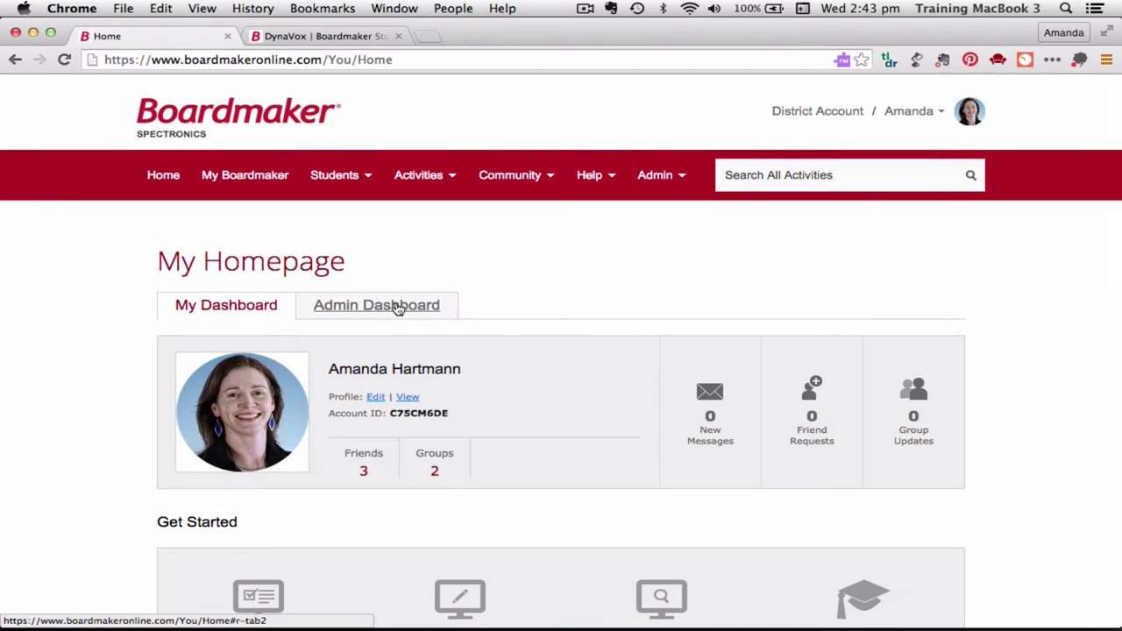
pyautogui.click(397, 306)
pyautogui.scroll(-5, 457, 480)
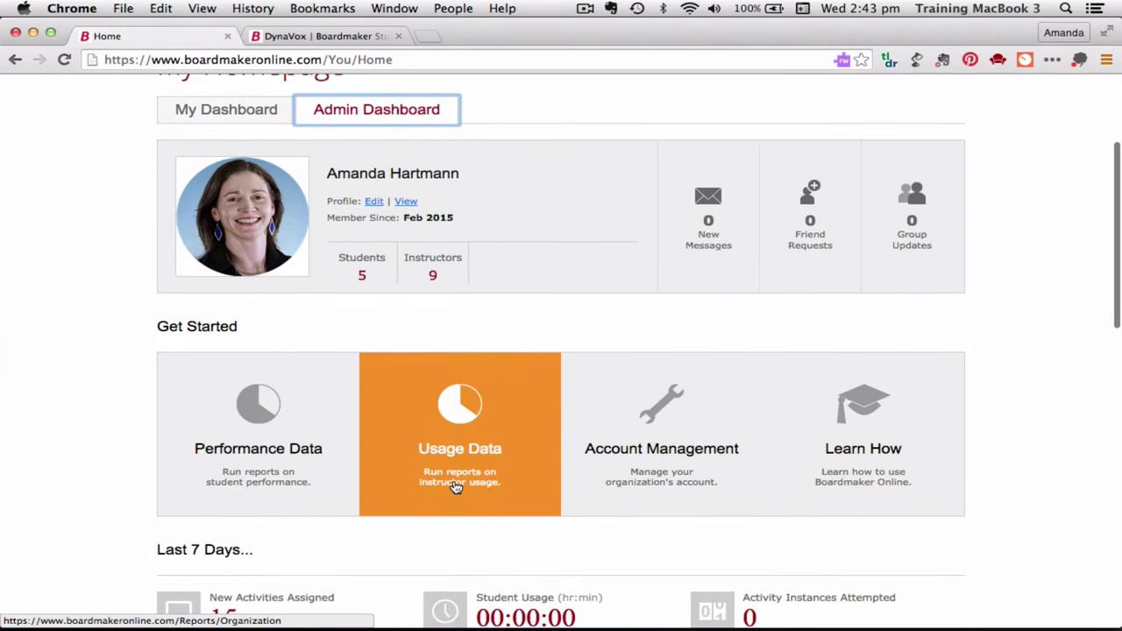
pyautogui.scroll(5, 419, 446)
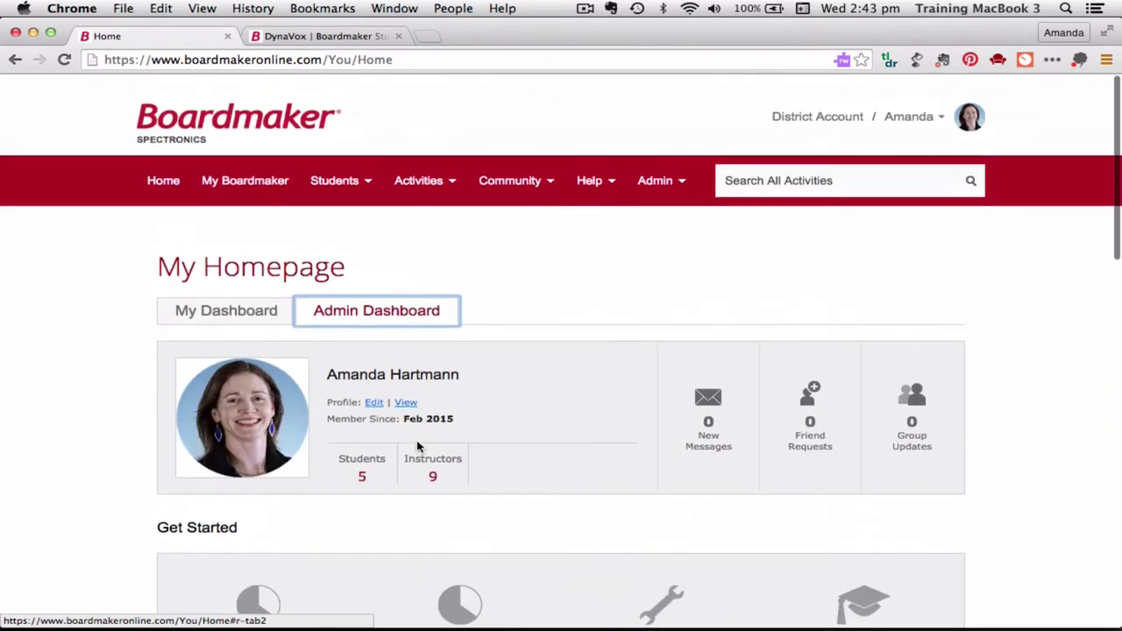
pyautogui.click(159, 178)
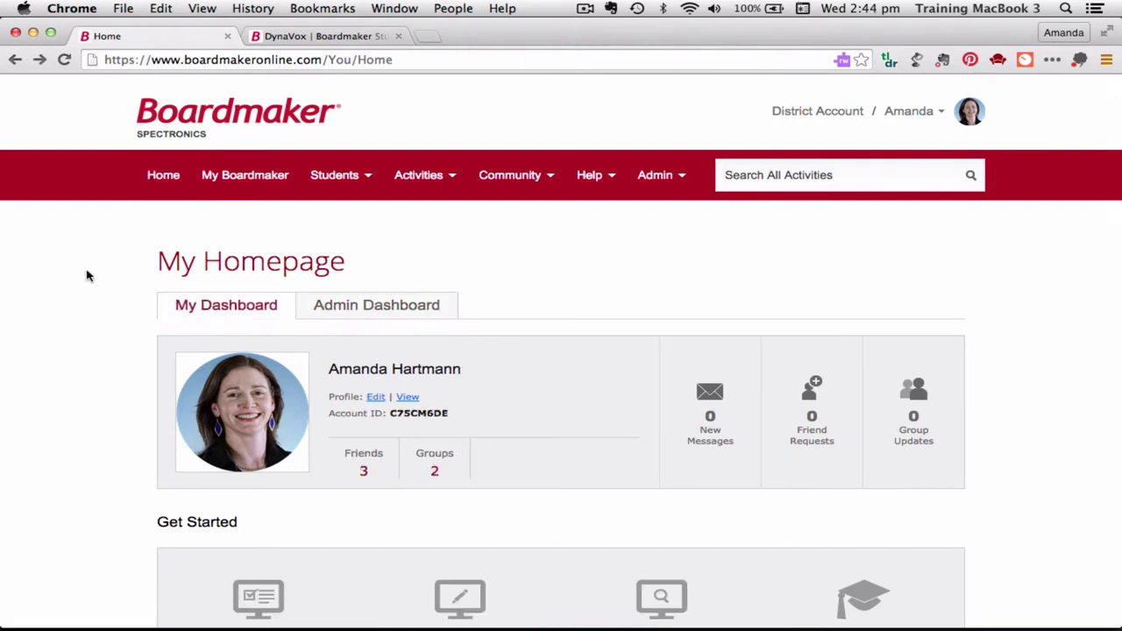
# Go to My Boardmaker and browse the top level of My Activities
pyautogui.click(246, 179)
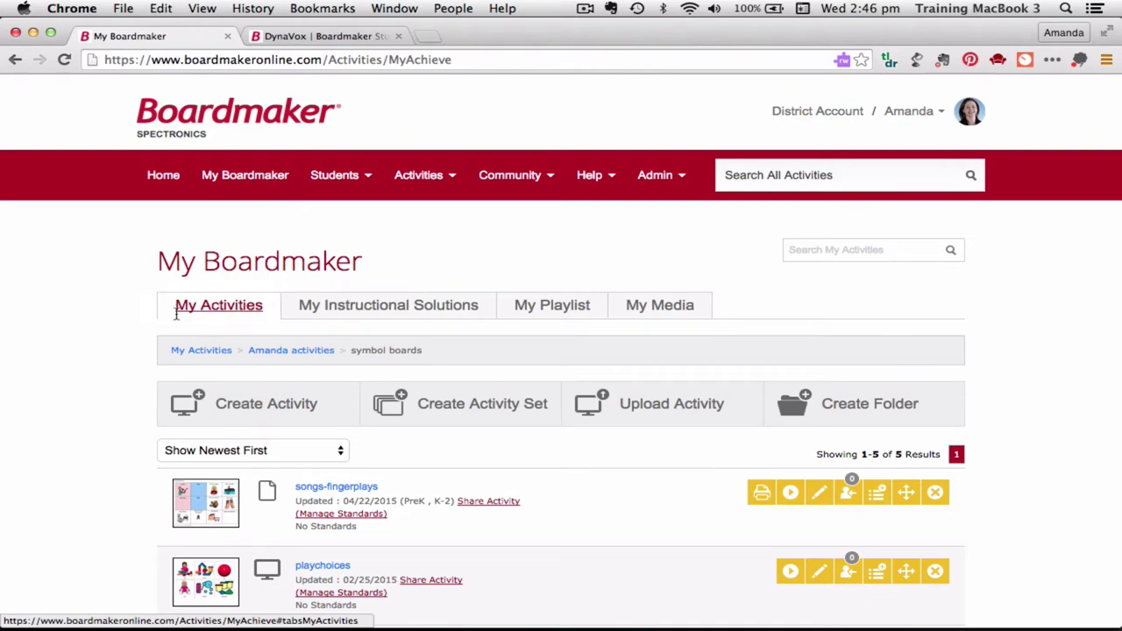
pyautogui.scroll(-5, 379, 530)
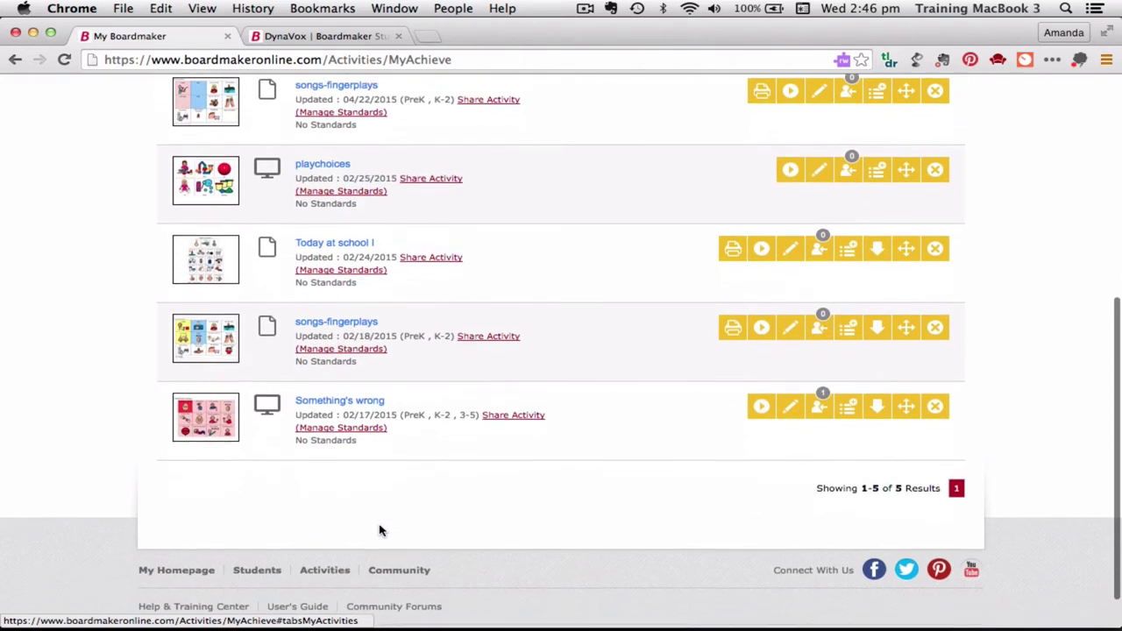
pyautogui.scroll(4, 379, 530)
pyautogui.click(219, 252)
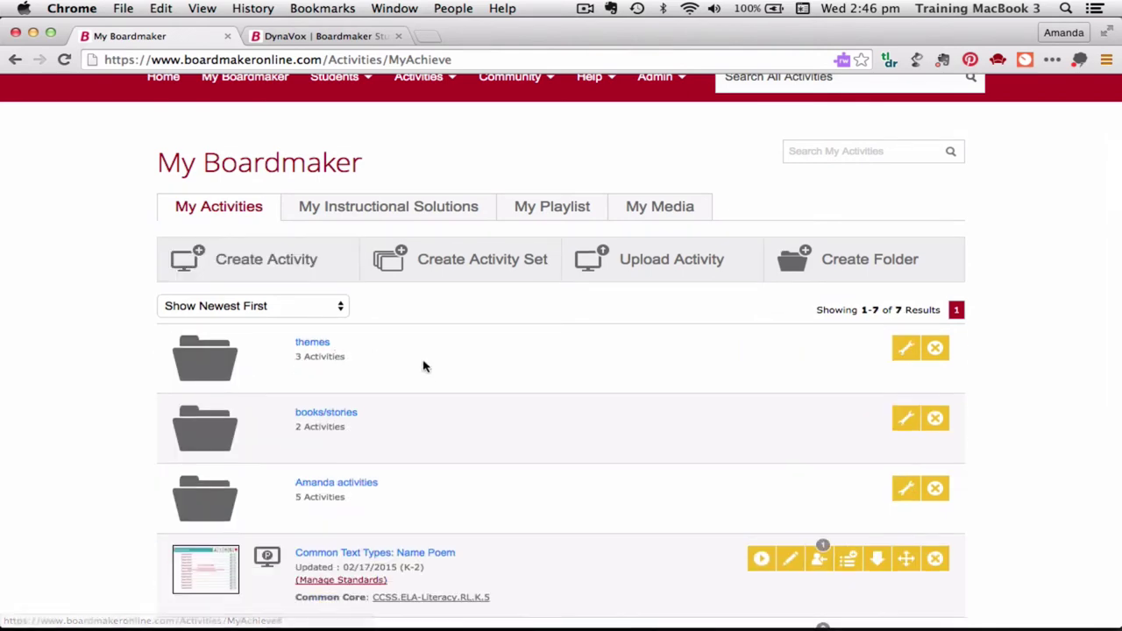
pyautogui.scroll(-5, 427, 385)
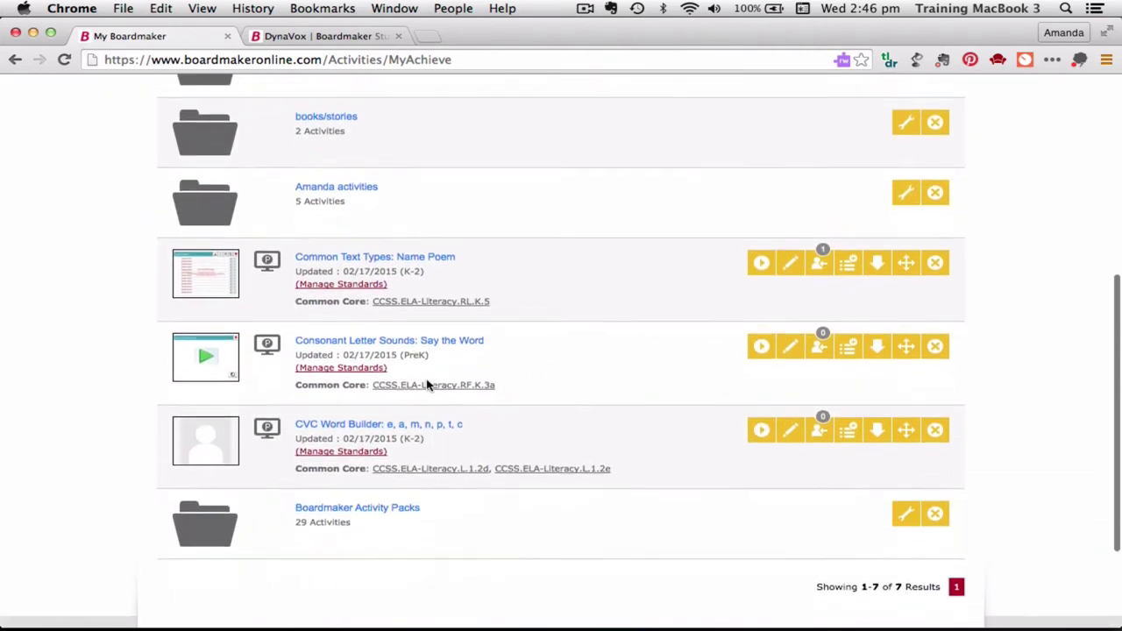
pyautogui.scroll(4, 427, 386)
pyautogui.scroll(2, 427, 385)
pyautogui.scroll(-8, 426, 386)
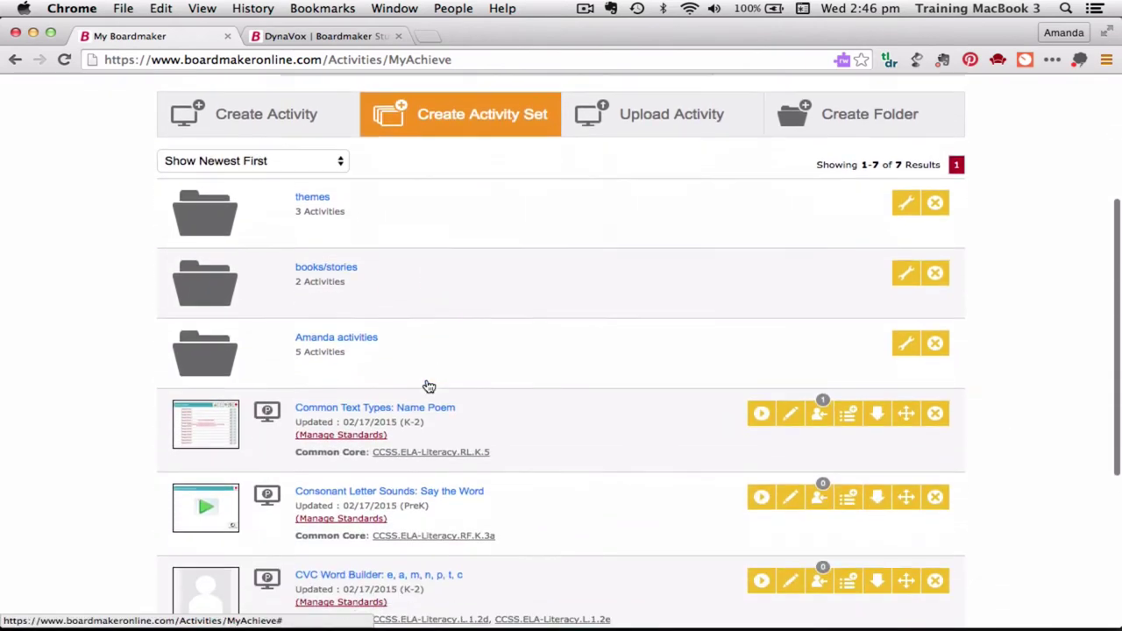
pyautogui.scroll(-1, 421, 348)
pyautogui.scroll(4, 421, 348)
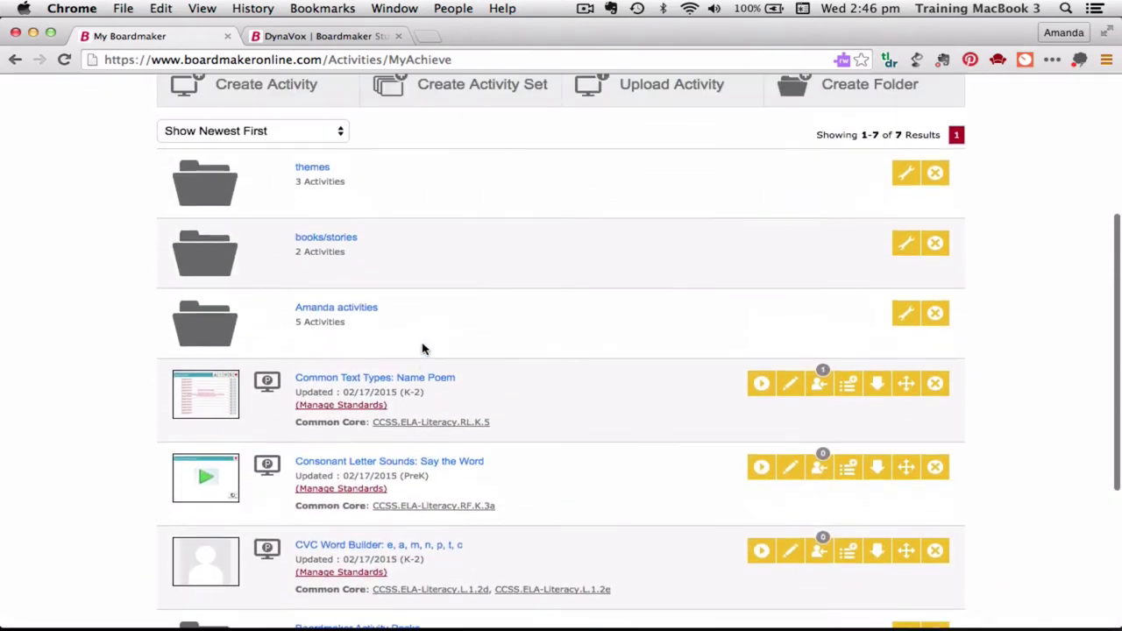
pyautogui.scroll(-2, 422, 348)
pyautogui.scroll(-3, 422, 348)
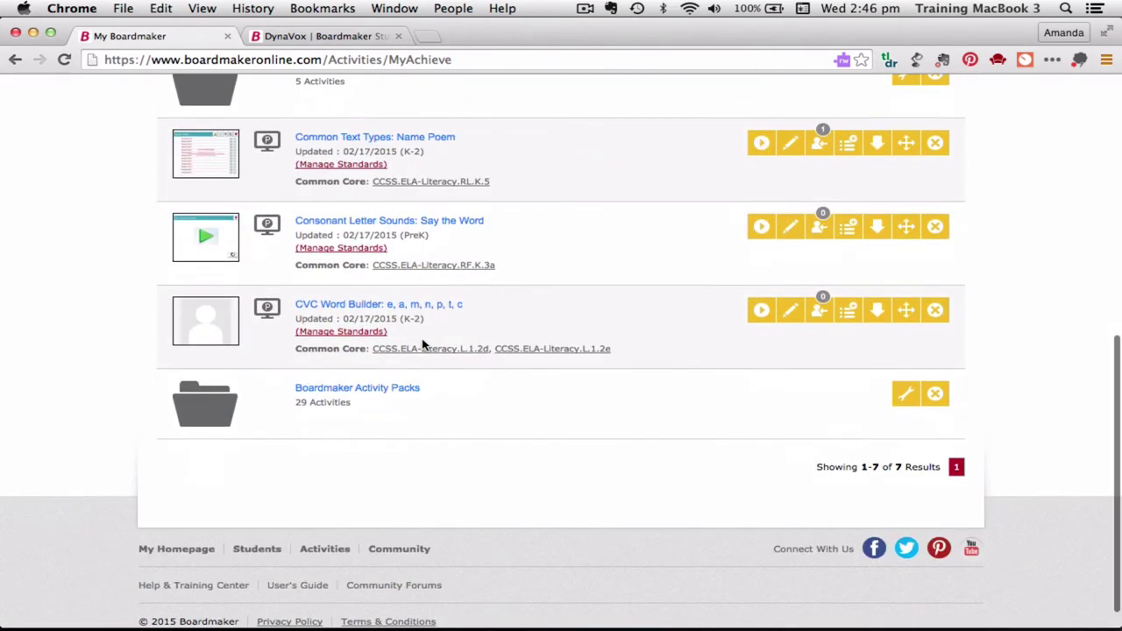
pyautogui.scroll(6, 422, 346)
pyautogui.scroll(1, 422, 345)
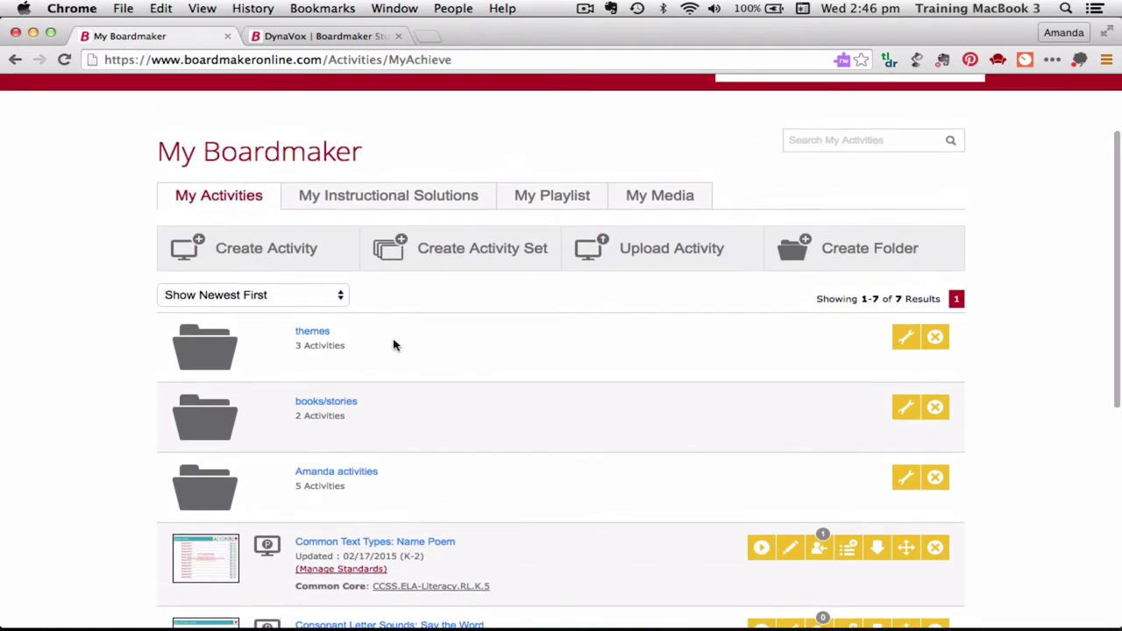
# Browse into the themes > foods folder holding Healthy/Junk Food Sort
pyautogui.click(313, 332)
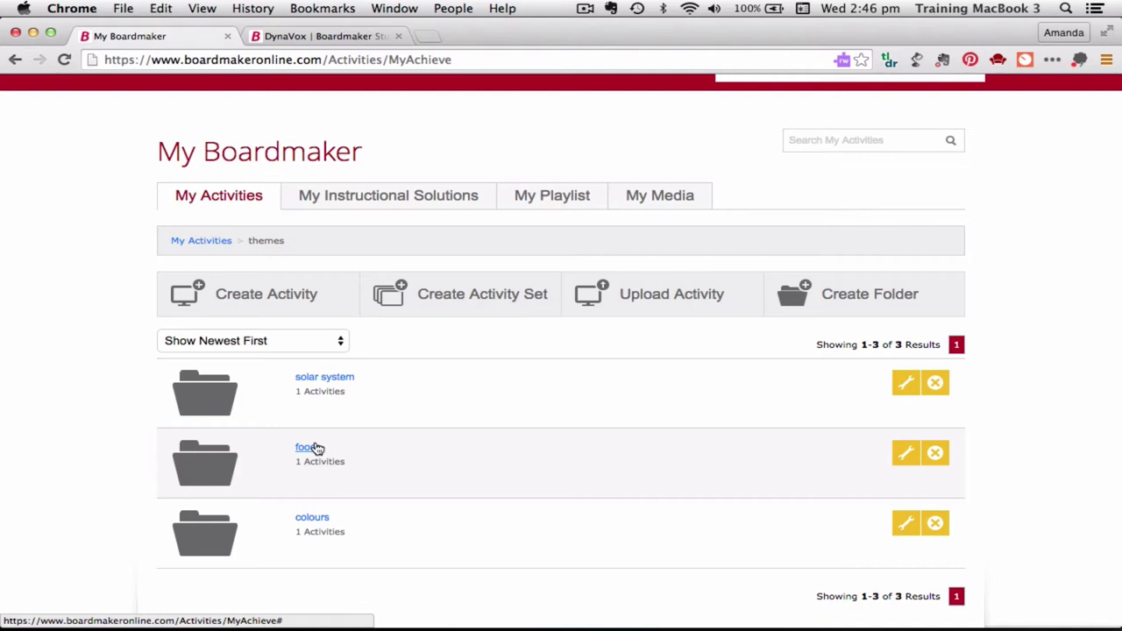
pyautogui.click(313, 448)
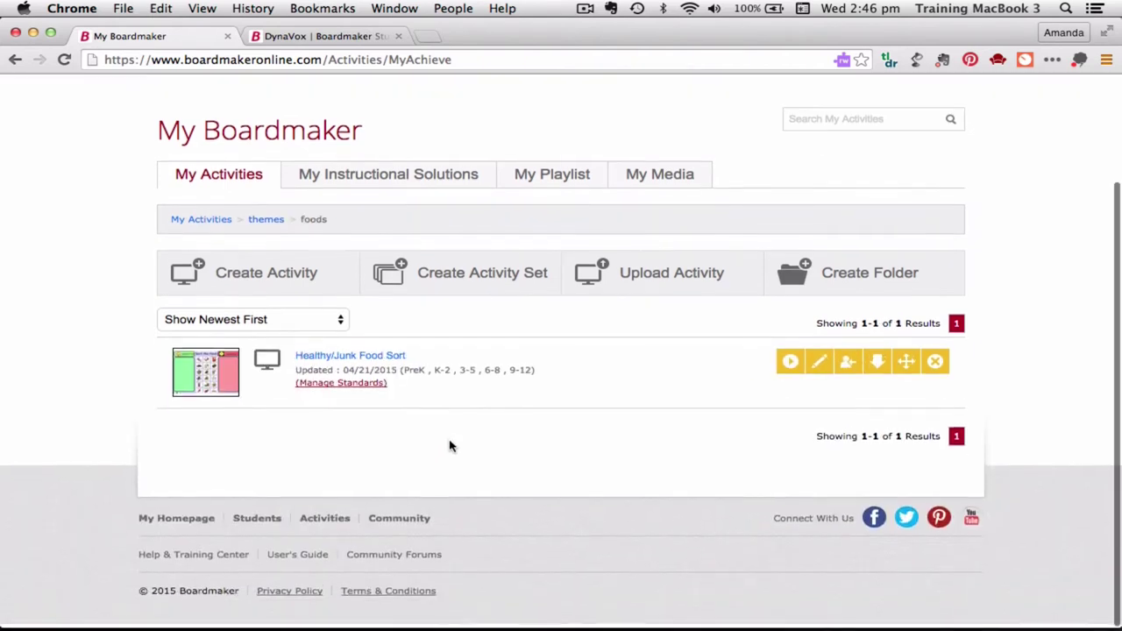
pyautogui.scroll(2, 450, 446)
pyautogui.scroll(-3, 450, 446)
pyautogui.scroll(3, 450, 446)
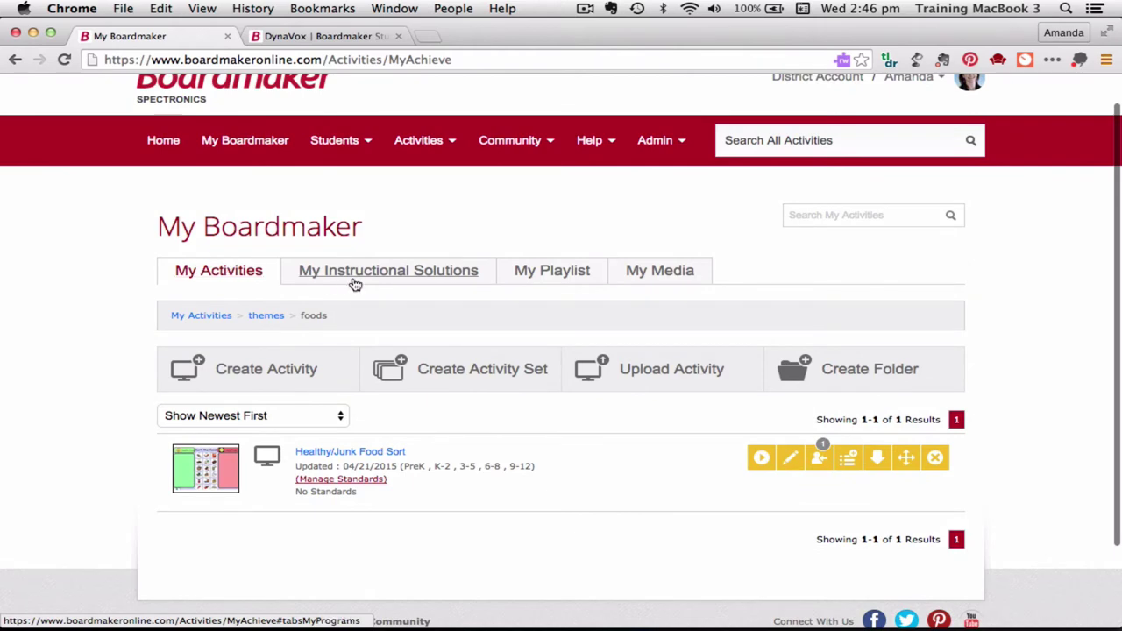
# Browse all instructional solution sets under My Instructional Solutions
pyautogui.click(400, 276)
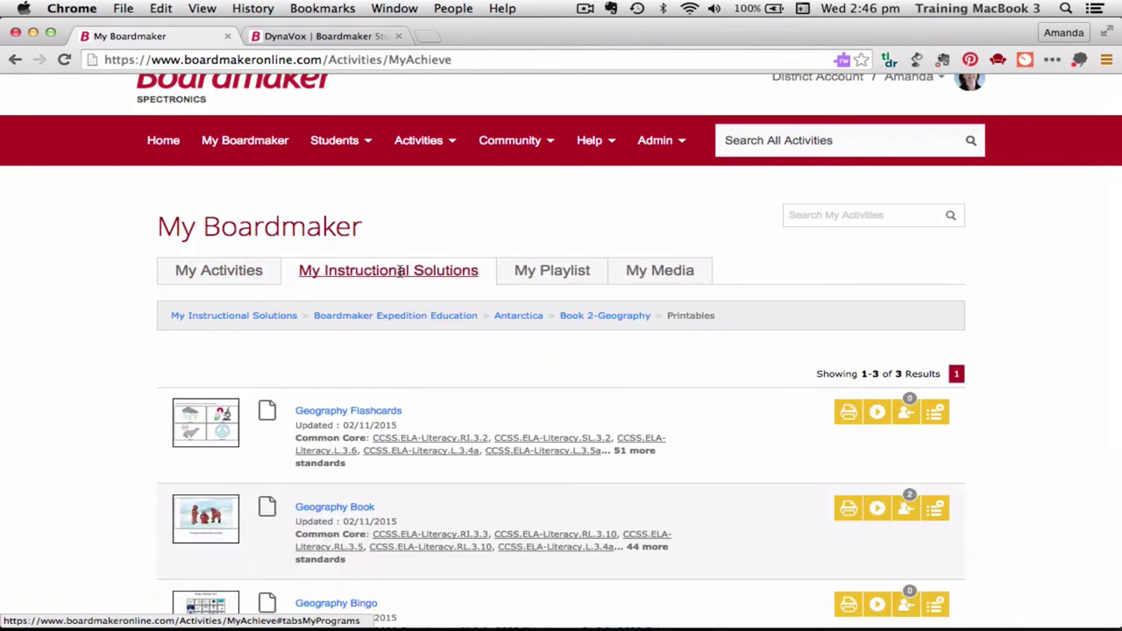
pyautogui.click(246, 321)
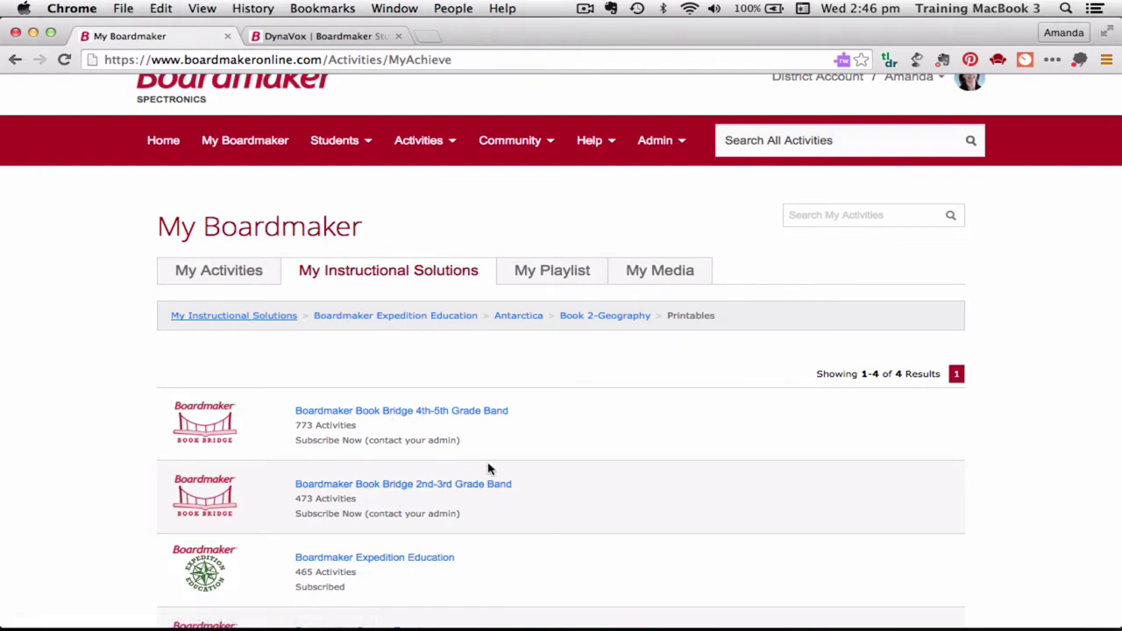
pyautogui.scroll(-5, 526, 456)
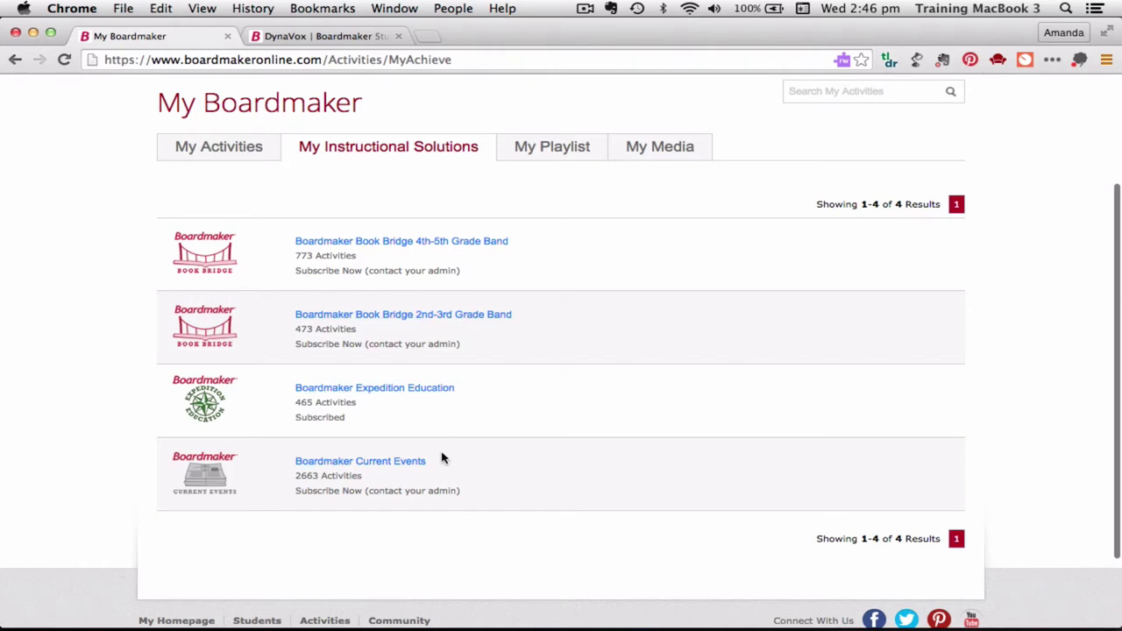
pyautogui.scroll(4, 568, 325)
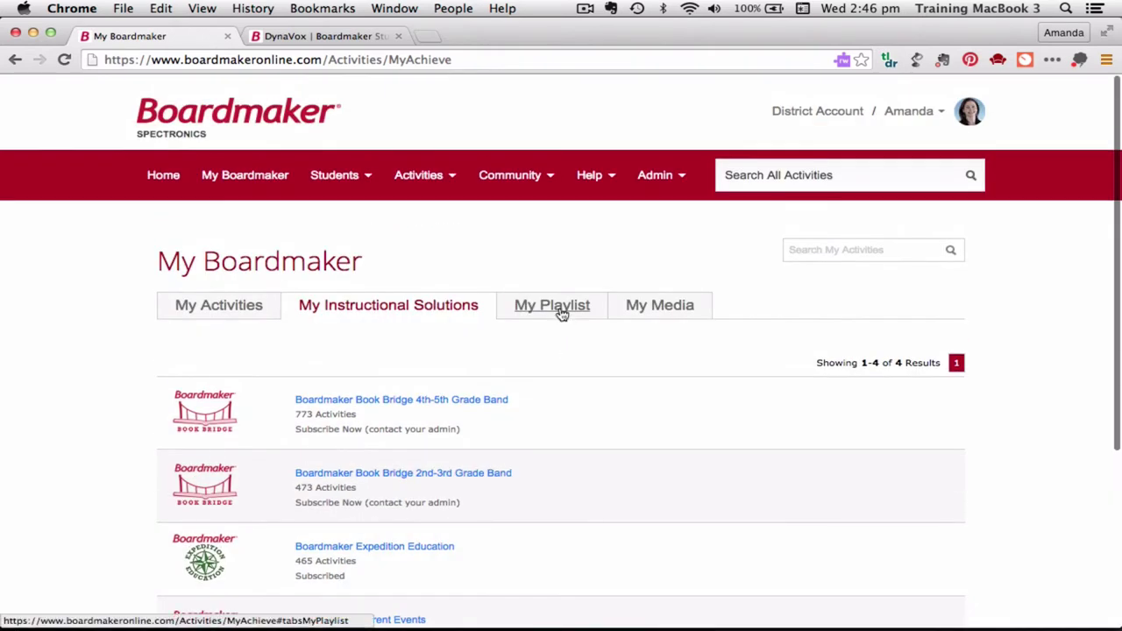
# Look through the activities in My Playlist
pyautogui.click(562, 313)
pyautogui.scroll(-10, 555, 467)
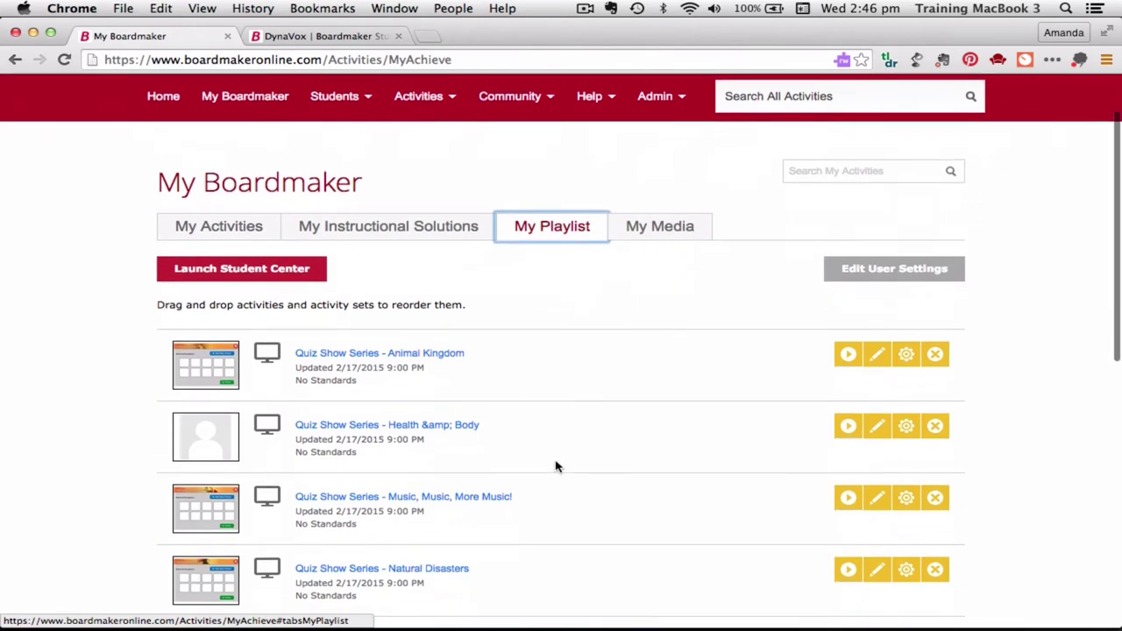
pyautogui.scroll(10, 555, 466)
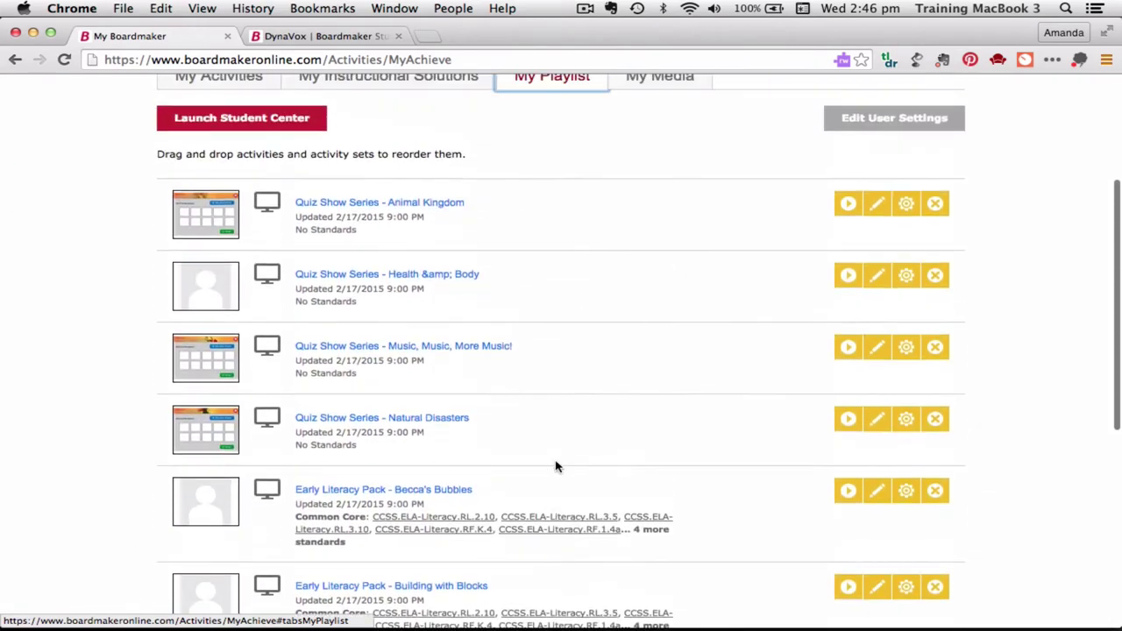
pyautogui.scroll(-10, 556, 466)
pyautogui.scroll(10, 556, 466)
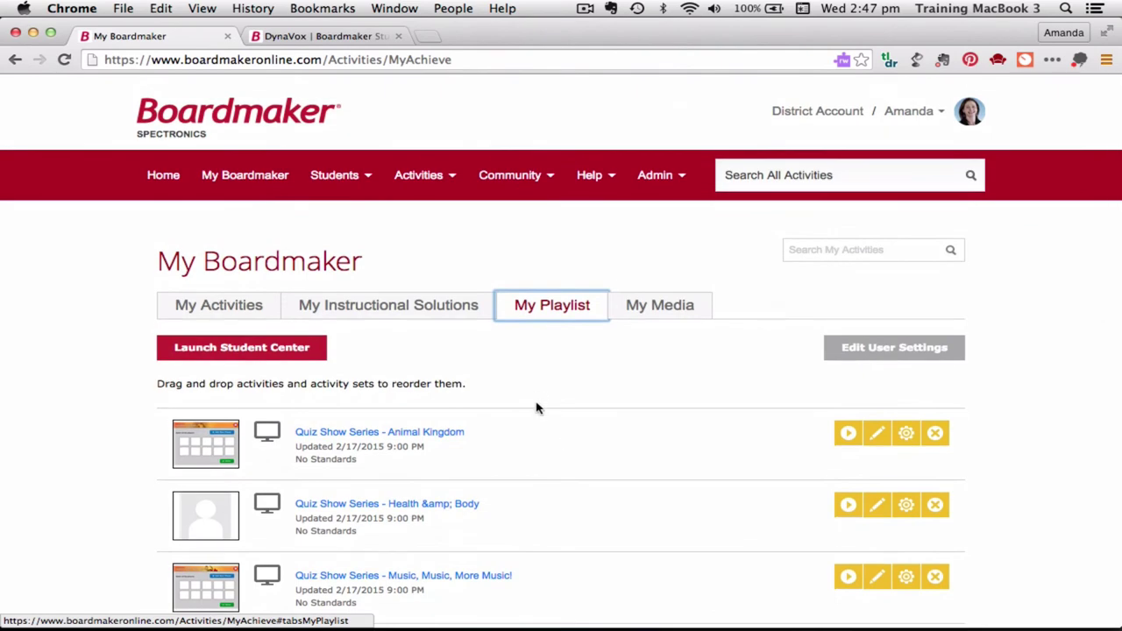
pyautogui.scroll(-2, 549, 418)
pyautogui.scroll(2, 549, 418)
# Browse the My Media library of 166 sound files
pyautogui.click(663, 307)
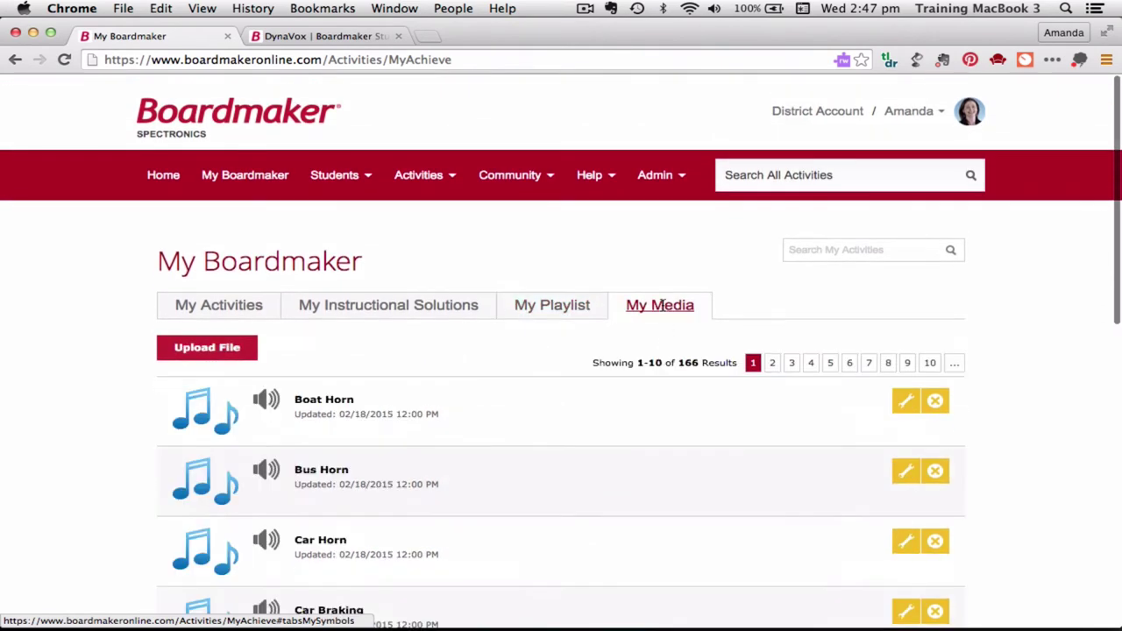
pyautogui.scroll(-7, 580, 460)
pyautogui.scroll(-5, 572, 470)
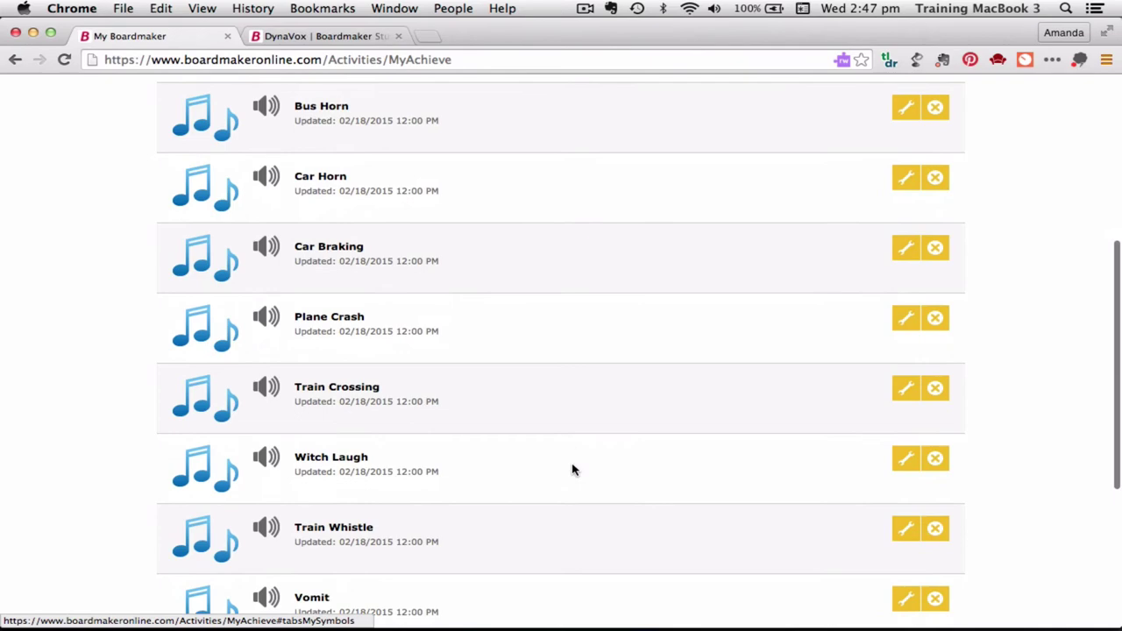
pyautogui.scroll(6, 571, 469)
pyautogui.scroll(5, 572, 469)
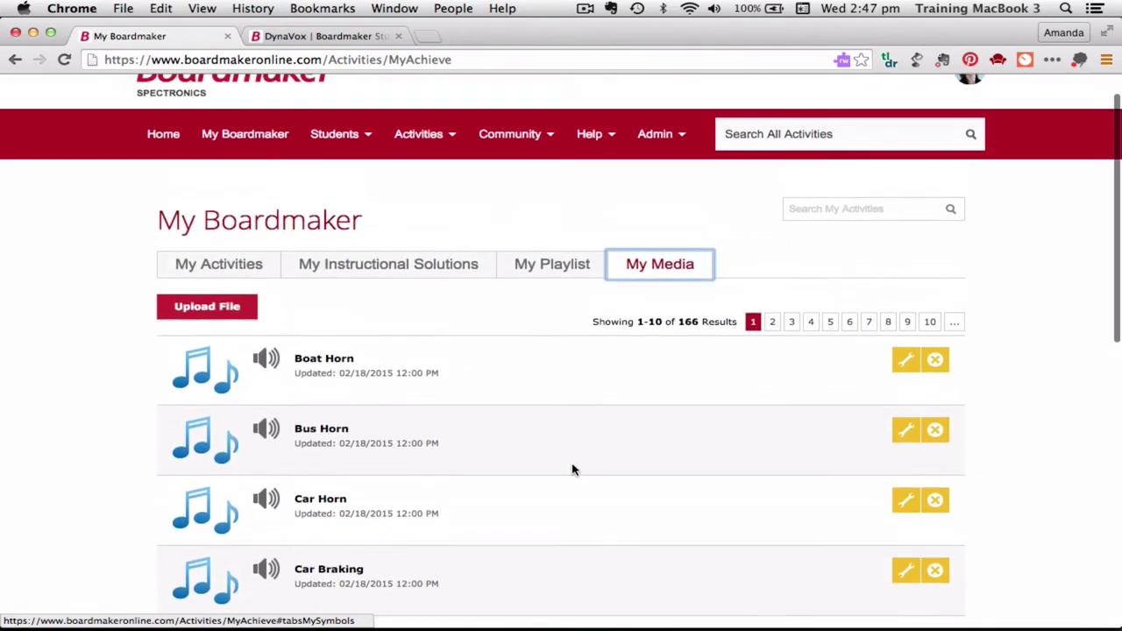
pyautogui.scroll(-2, 571, 469)
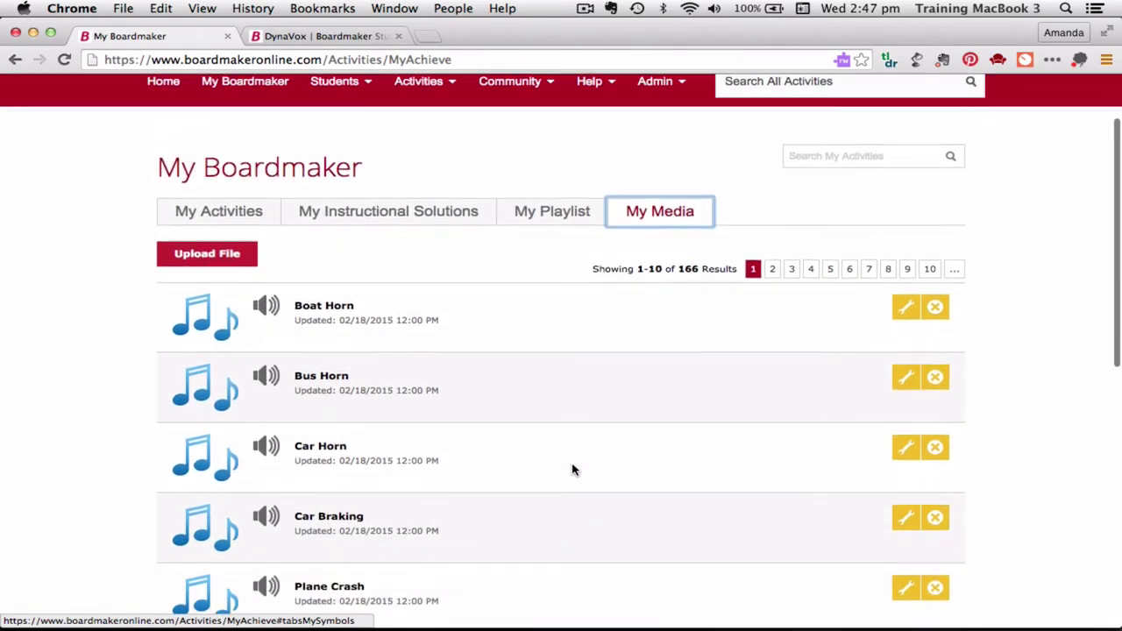
pyautogui.scroll(2, 571, 470)
# Go back to the themes > foods folder showing Healthy/Junk Food Sort
pyautogui.click(233, 300)
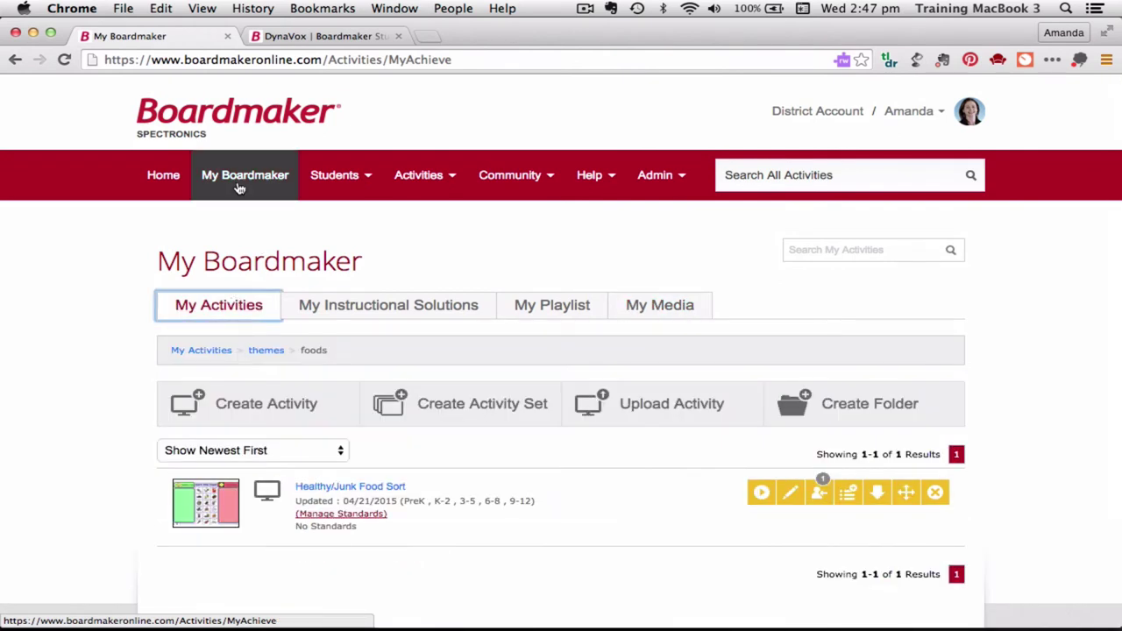
pyautogui.click(219, 314)
# Show the Students menu, listing Student Management through Student Center
pyautogui.moveTo(349, 172)
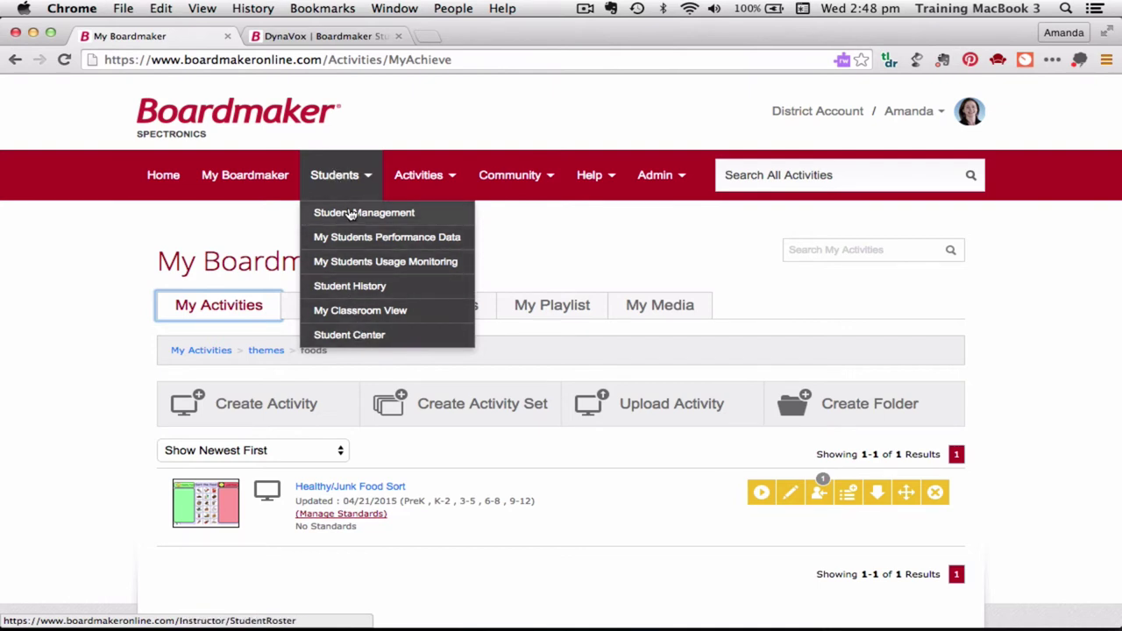
# Review the five students' IDs, usernames and grade levels in Student Management
pyautogui.click(348, 212)
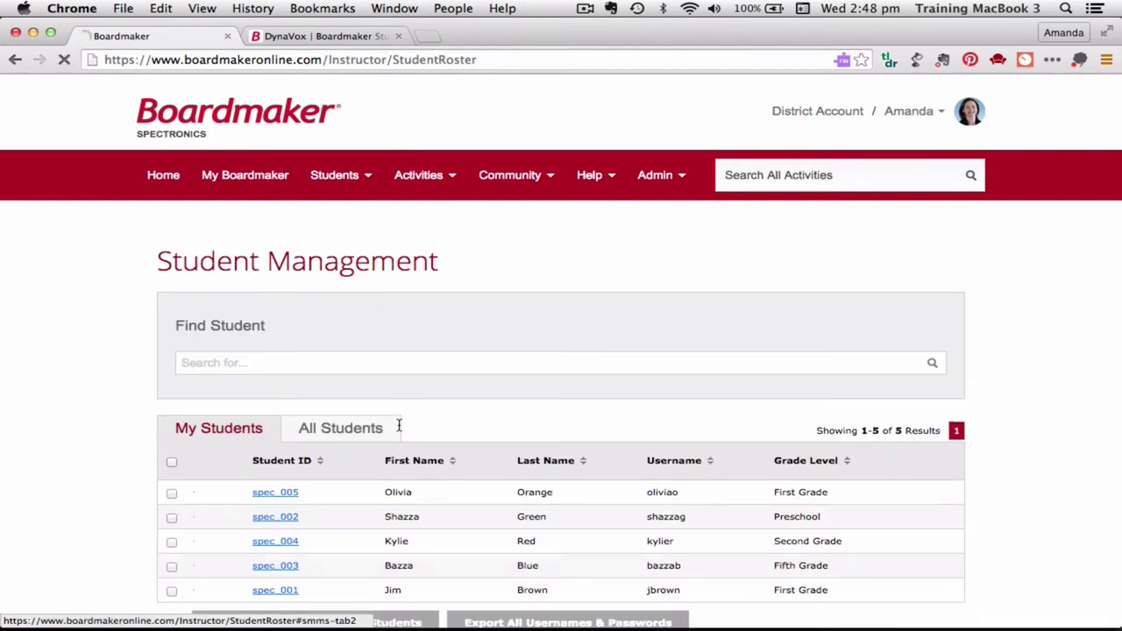
pyautogui.scroll(-4, 395, 427)
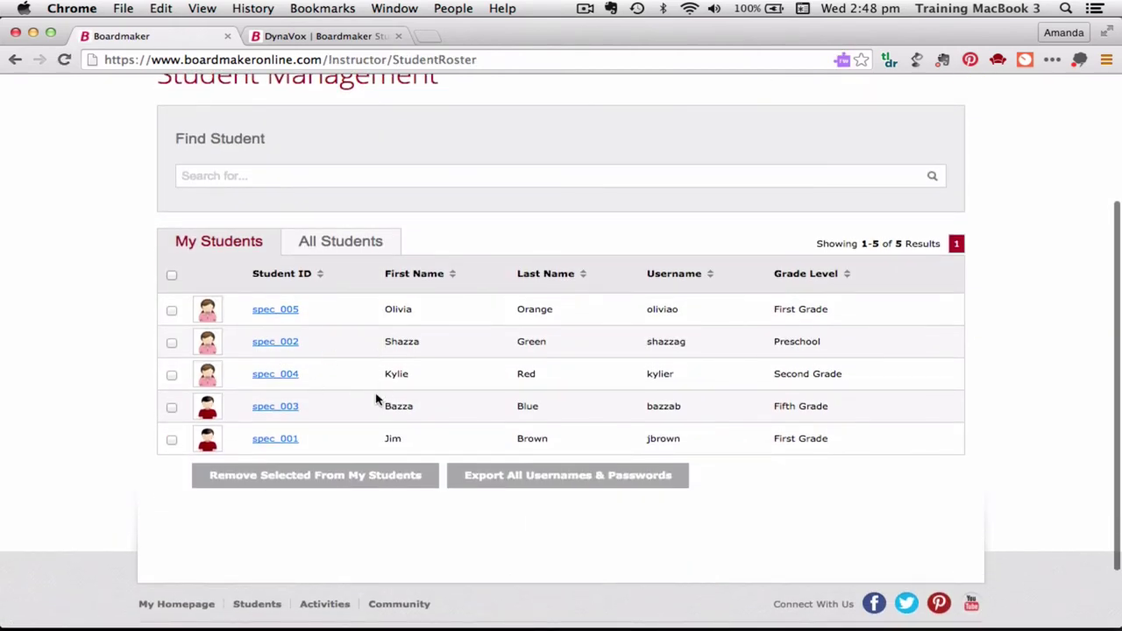
pyautogui.scroll(-2, 377, 399)
pyautogui.scroll(4, 377, 399)
pyautogui.scroll(-2, 377, 399)
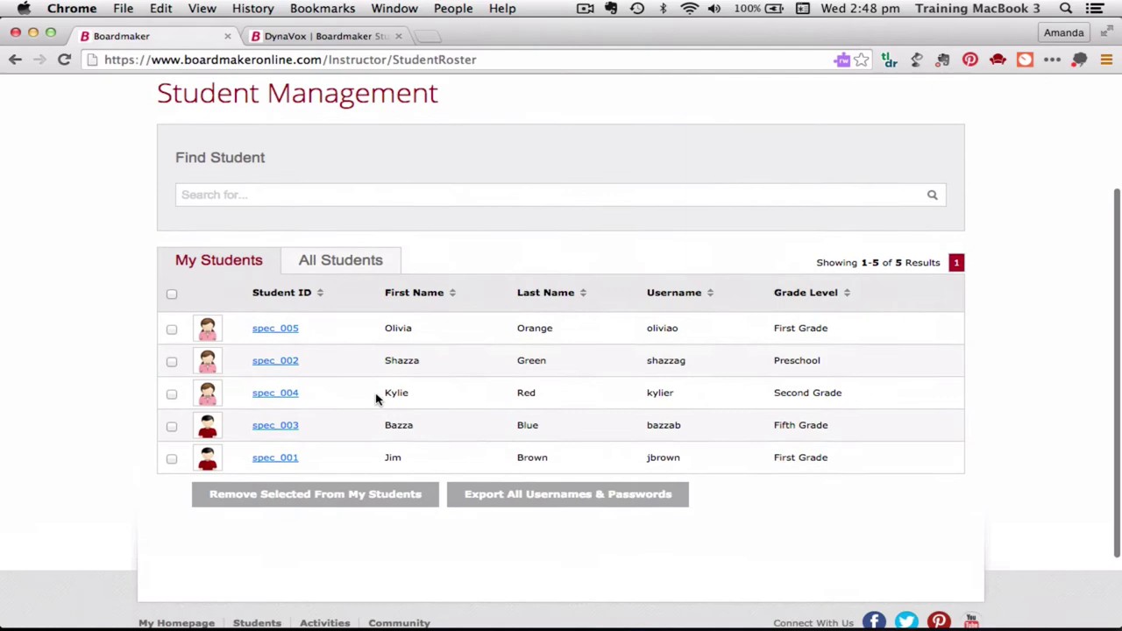
pyautogui.scroll(4, 377, 399)
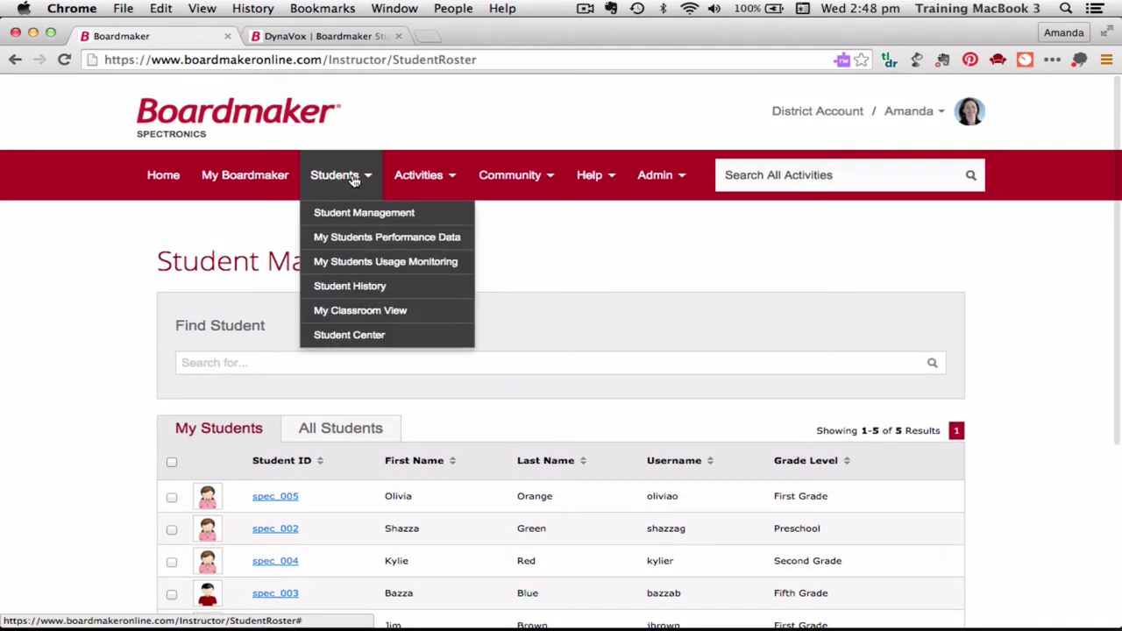
pyautogui.moveTo(435, 174)
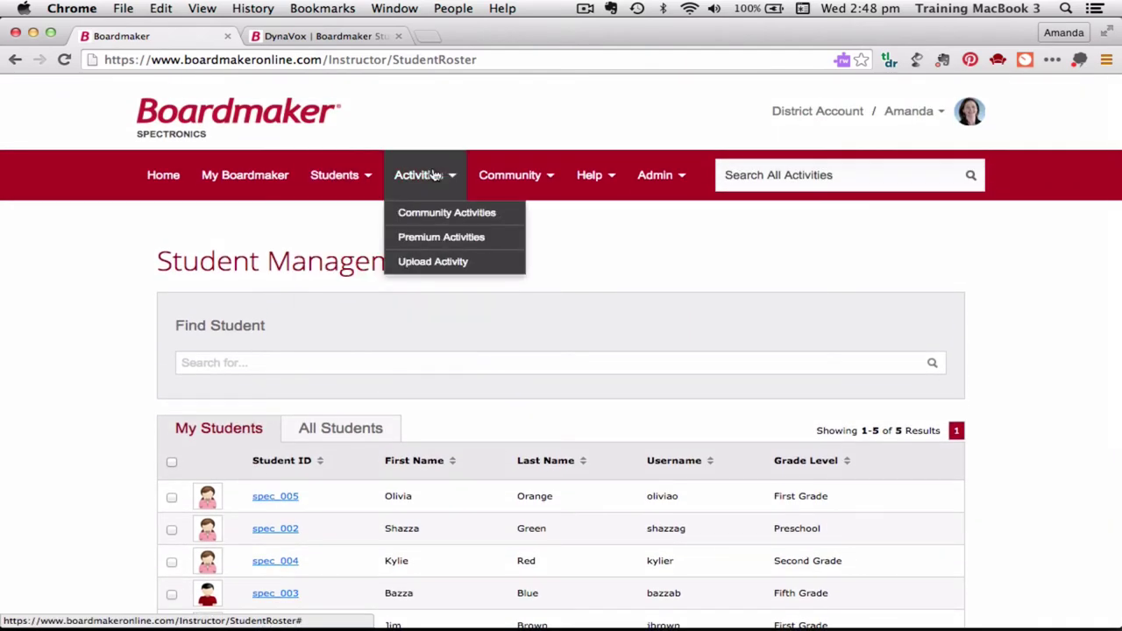
# Browse the 130 color matching Community Activities results, then go to Upload Activity
pyautogui.click(457, 214)
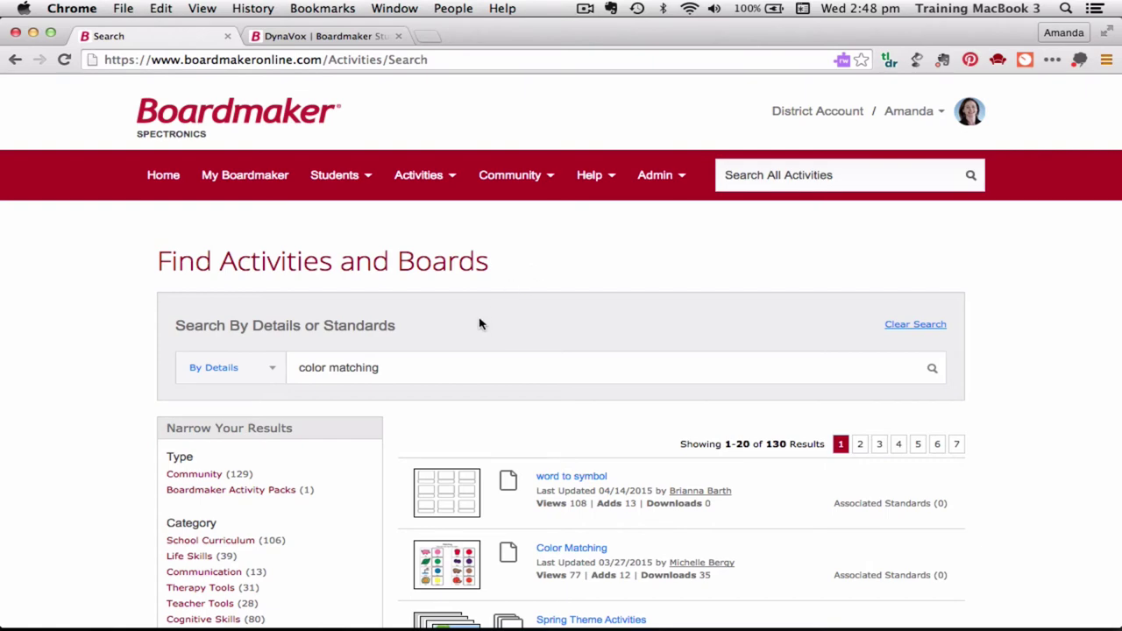
pyautogui.scroll(-4, 479, 325)
pyautogui.scroll(4, 479, 324)
pyautogui.scroll(-4, 480, 324)
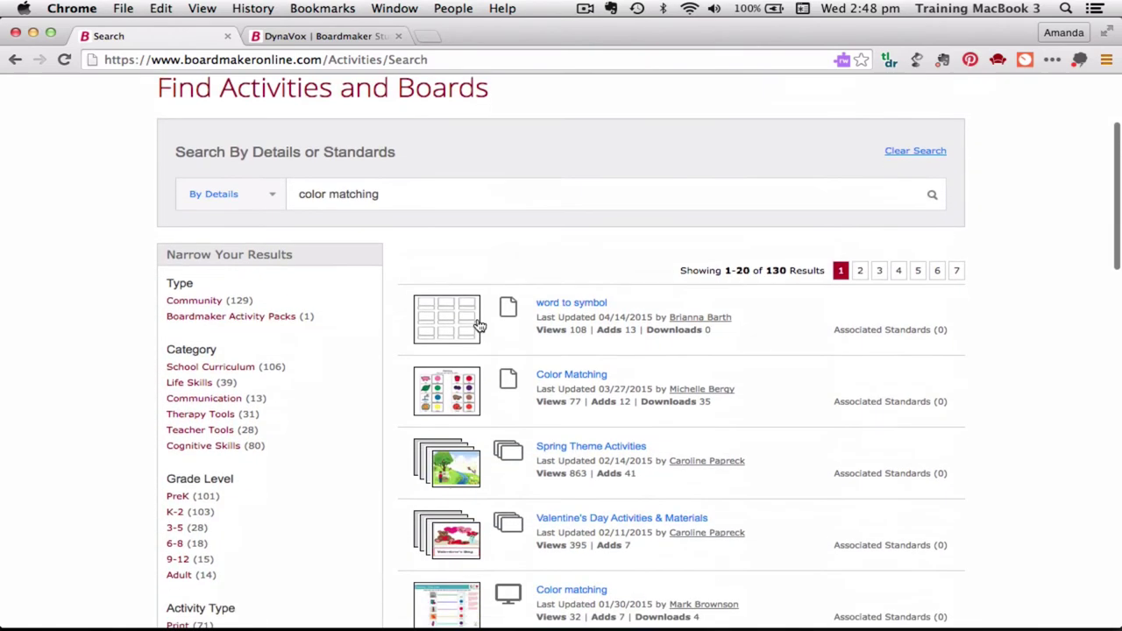
pyautogui.scroll(-3, 480, 324)
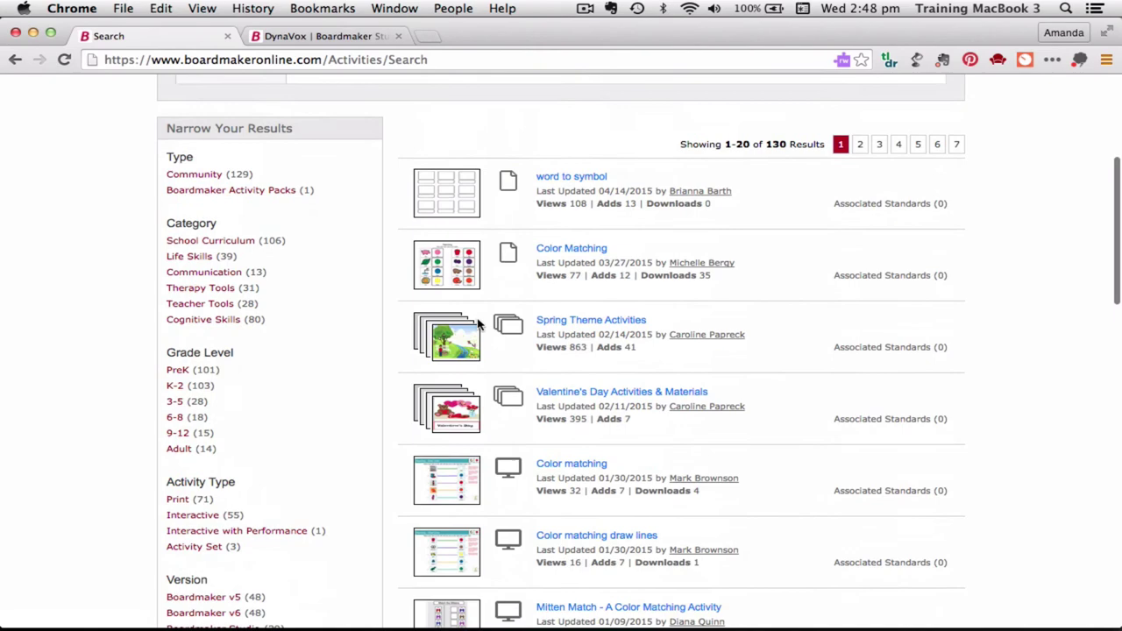
pyautogui.scroll(7, 479, 324)
pyautogui.click(433, 178)
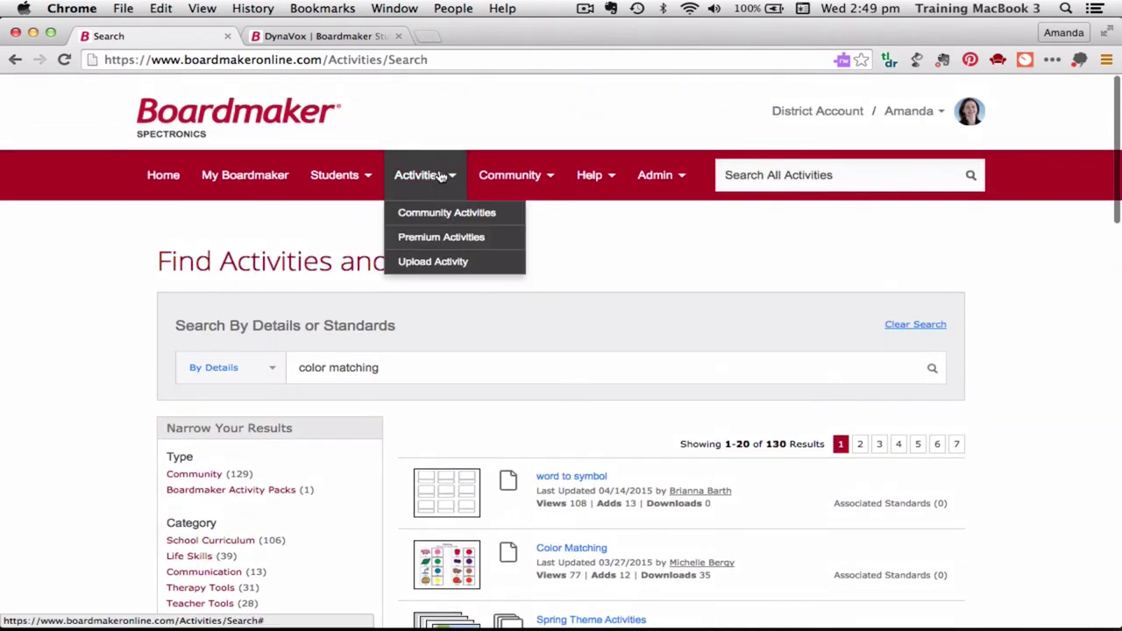
pyautogui.click(444, 266)
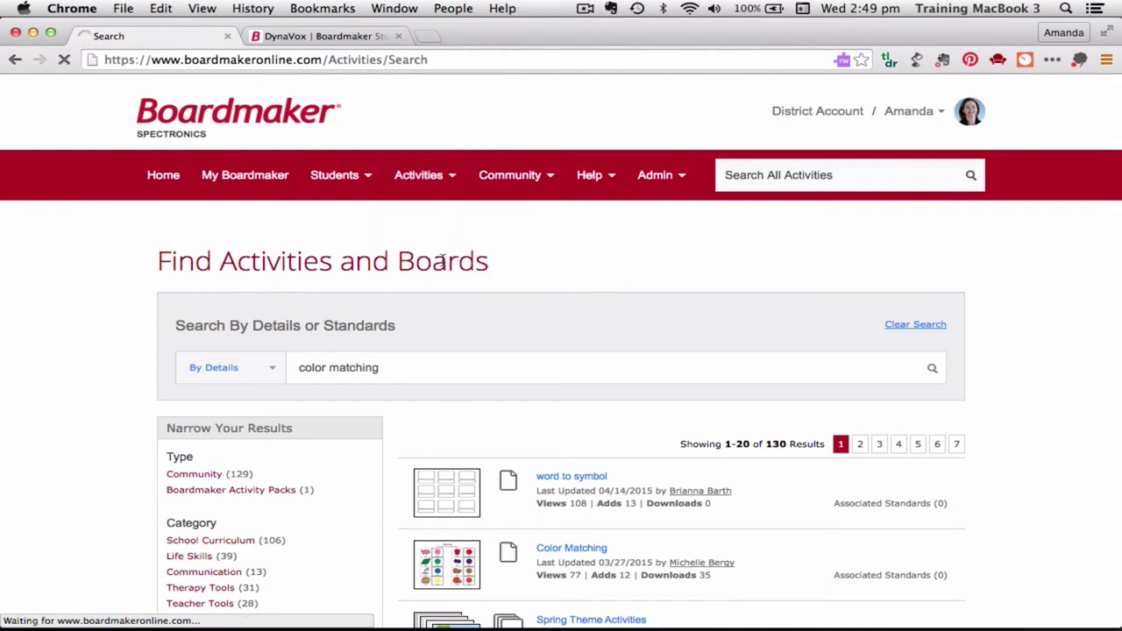
pyautogui.scroll(-3, 433, 419)
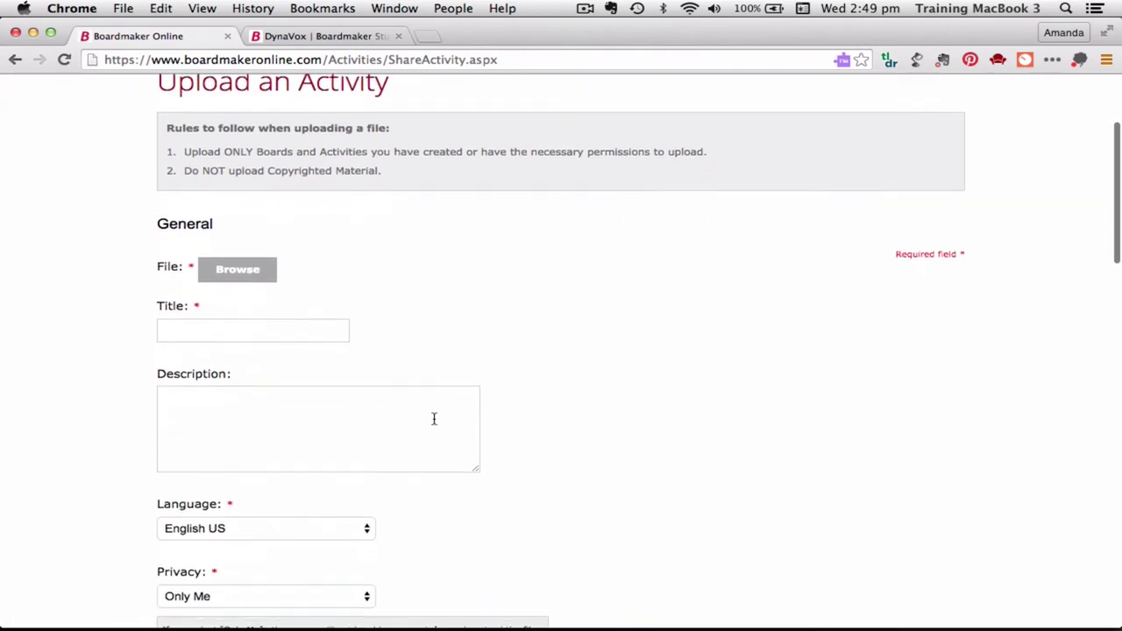
pyautogui.scroll(-15, 433, 420)
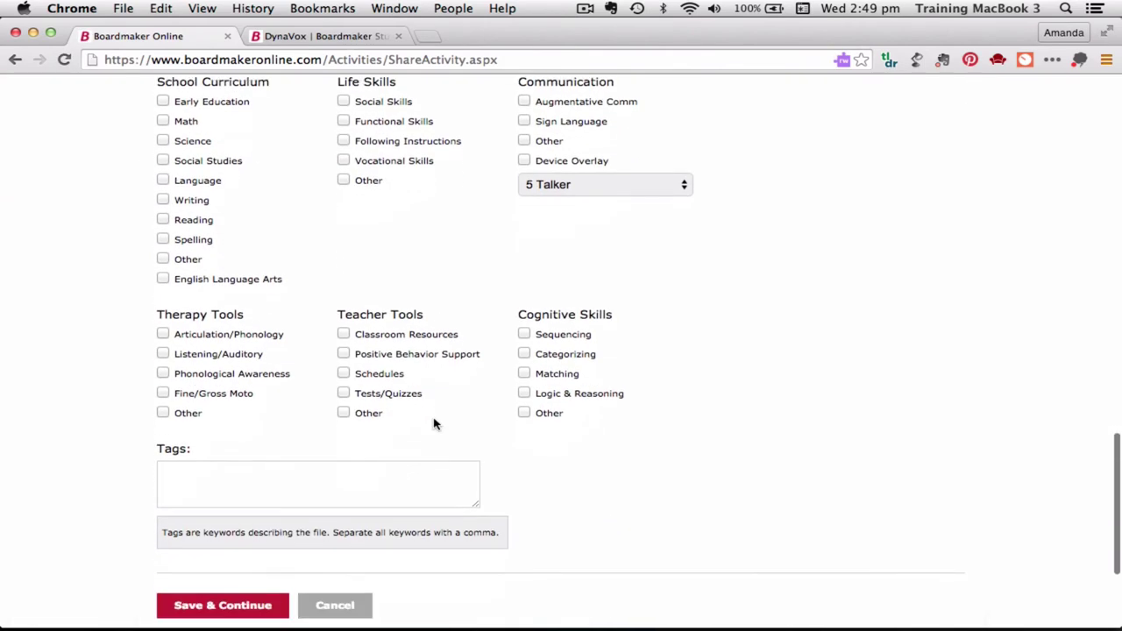
pyautogui.scroll(-3, 433, 424)
pyautogui.scroll(15, 433, 423)
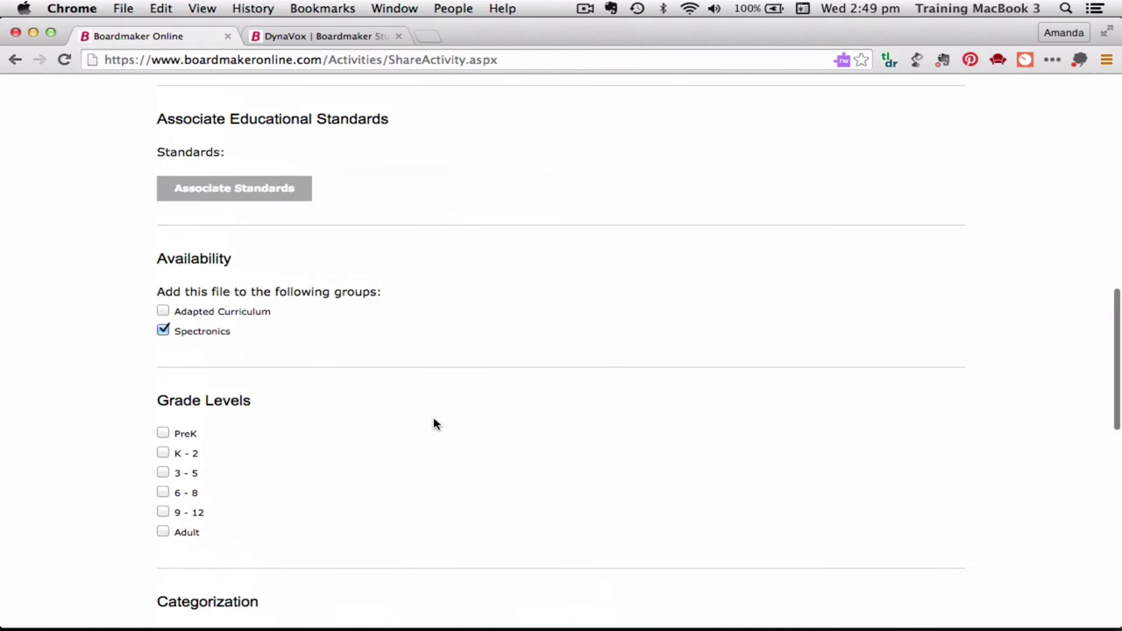
pyautogui.scroll(15, 433, 423)
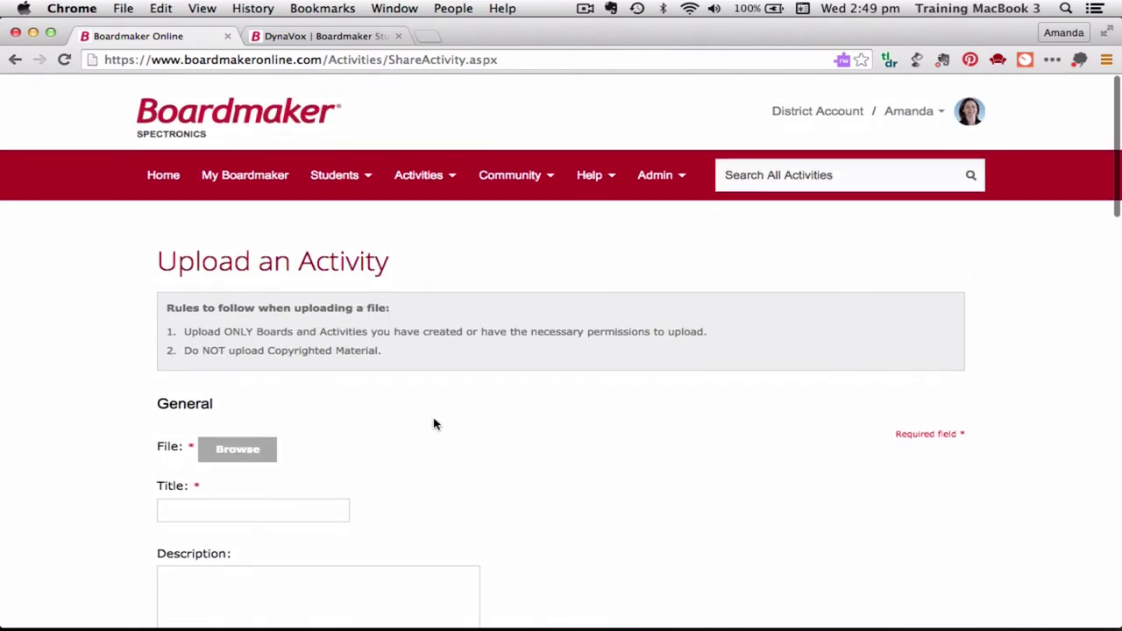
pyautogui.scroll(-15, 433, 424)
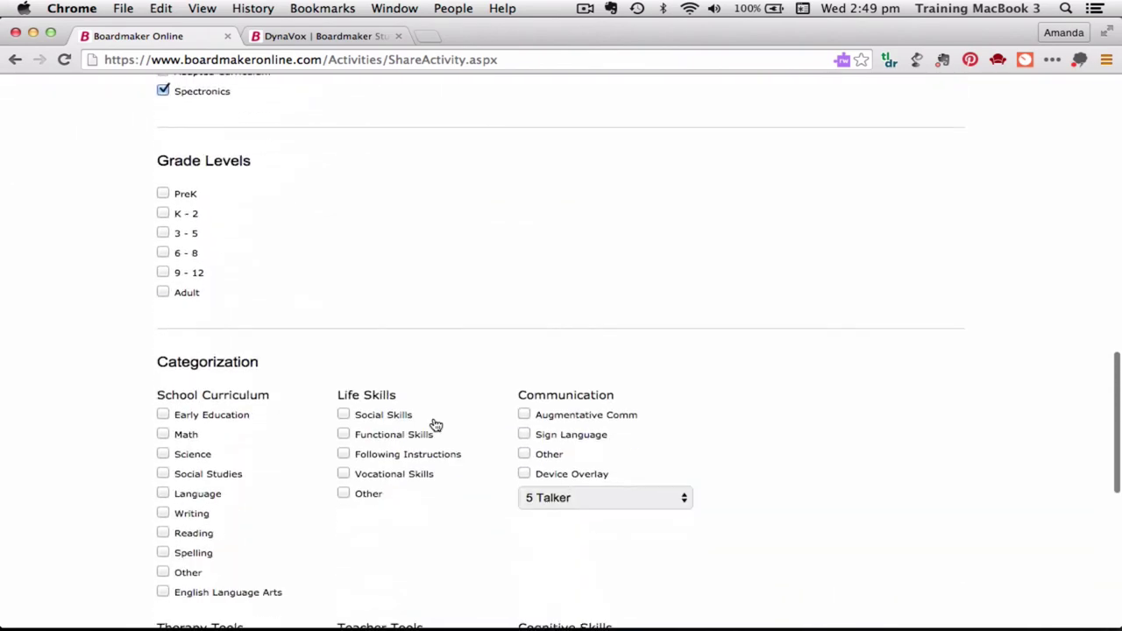
pyautogui.scroll(-6, 435, 425)
pyautogui.scroll(8, 433, 423)
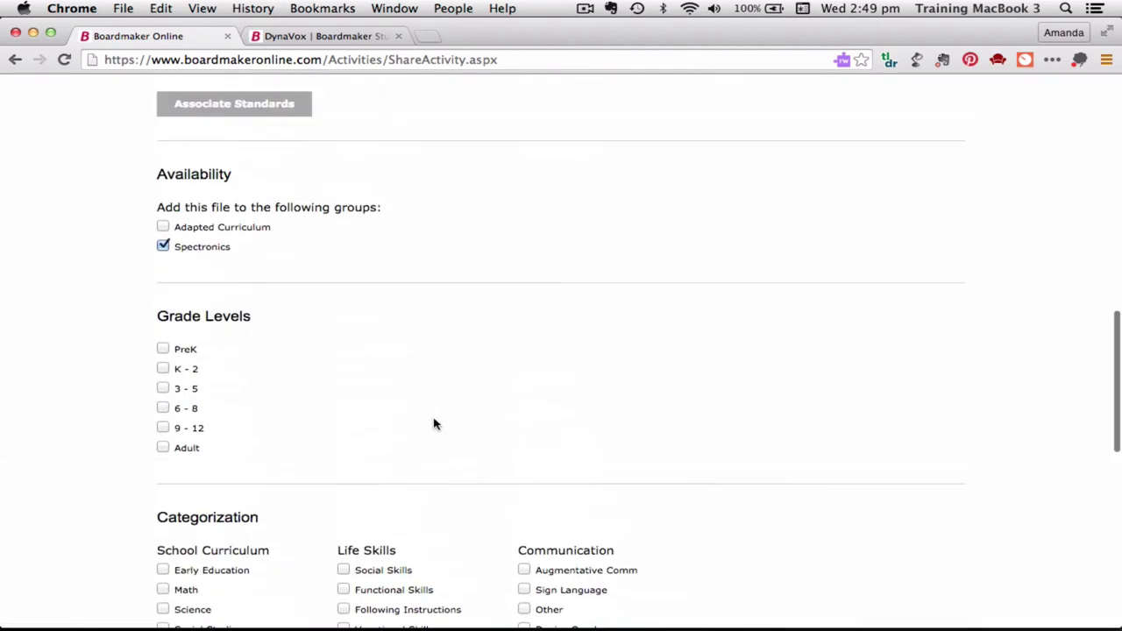
pyautogui.scroll(15, 433, 424)
# Look over the Activities, Community and Help menus, including User's Guide and Submit Your Feedback
pyautogui.moveTo(471, 167)
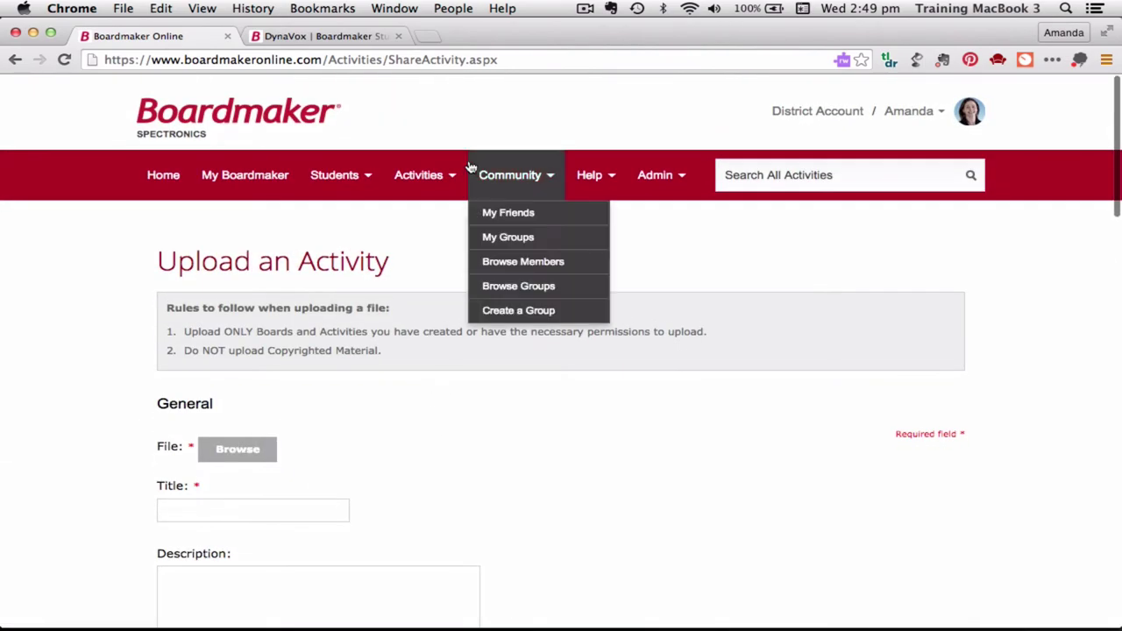
pyautogui.moveTo(436, 180)
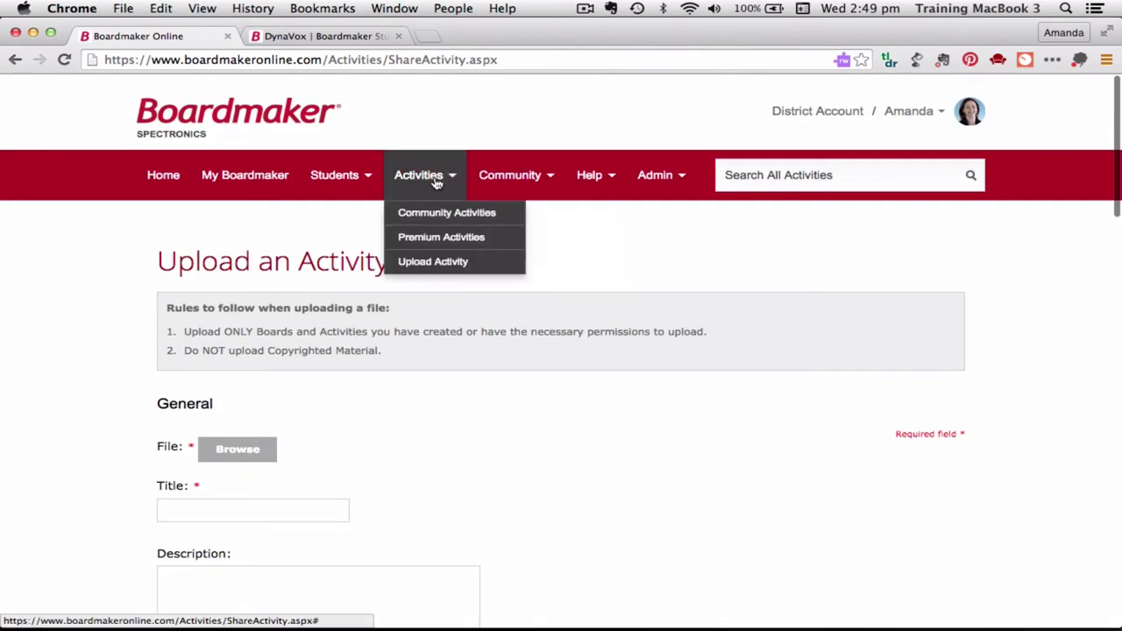
pyautogui.moveTo(523, 177)
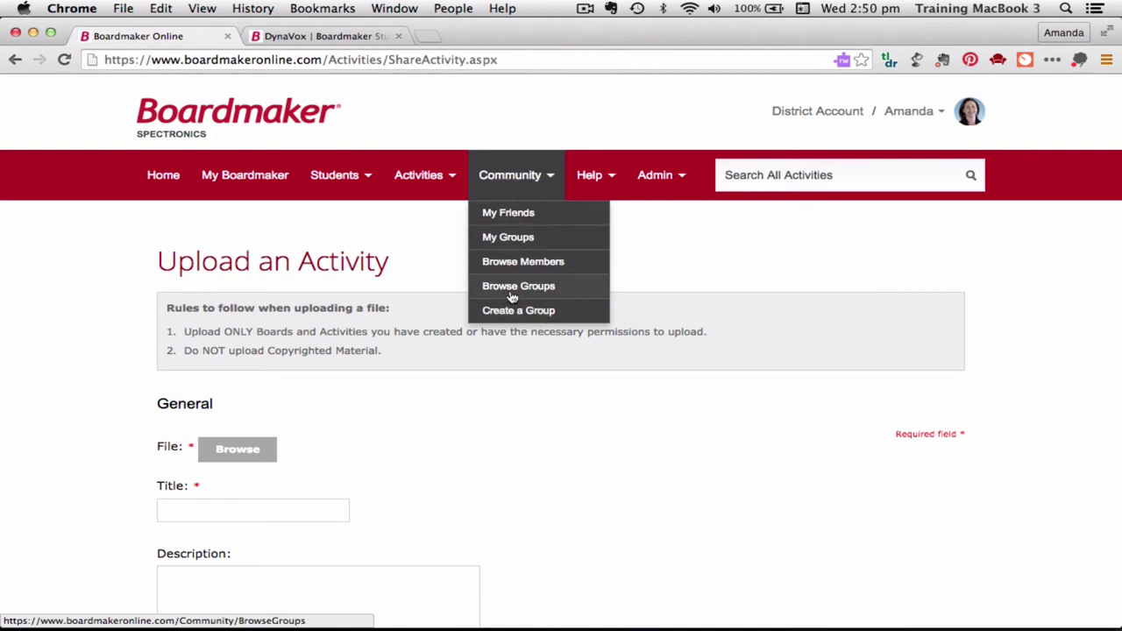
pyautogui.moveTo(616, 176)
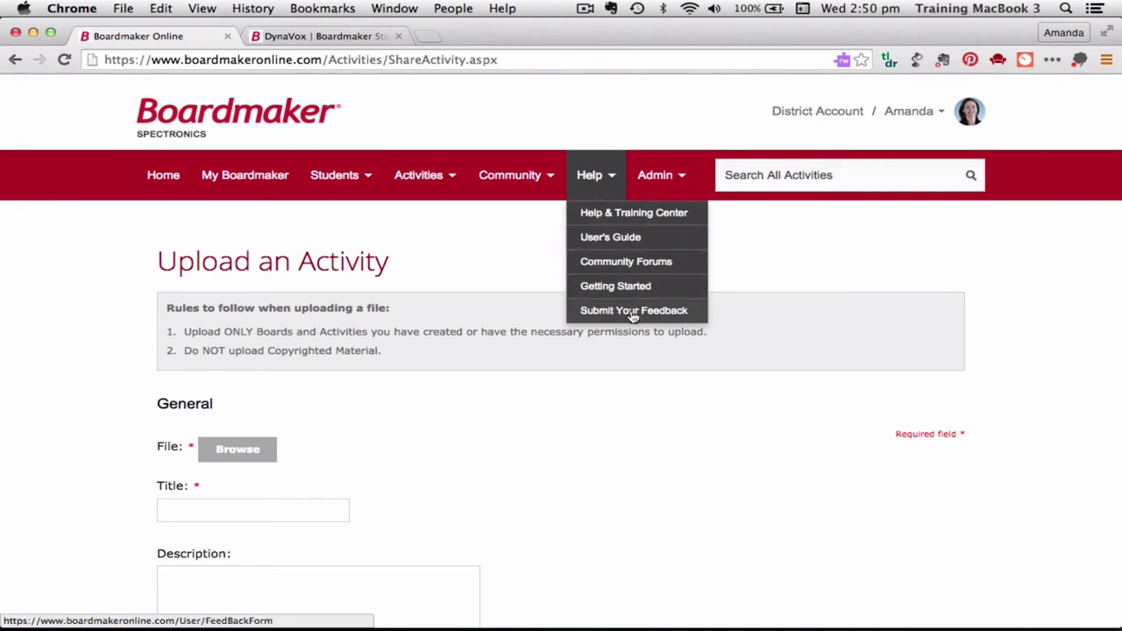
pyautogui.moveTo(665, 178)
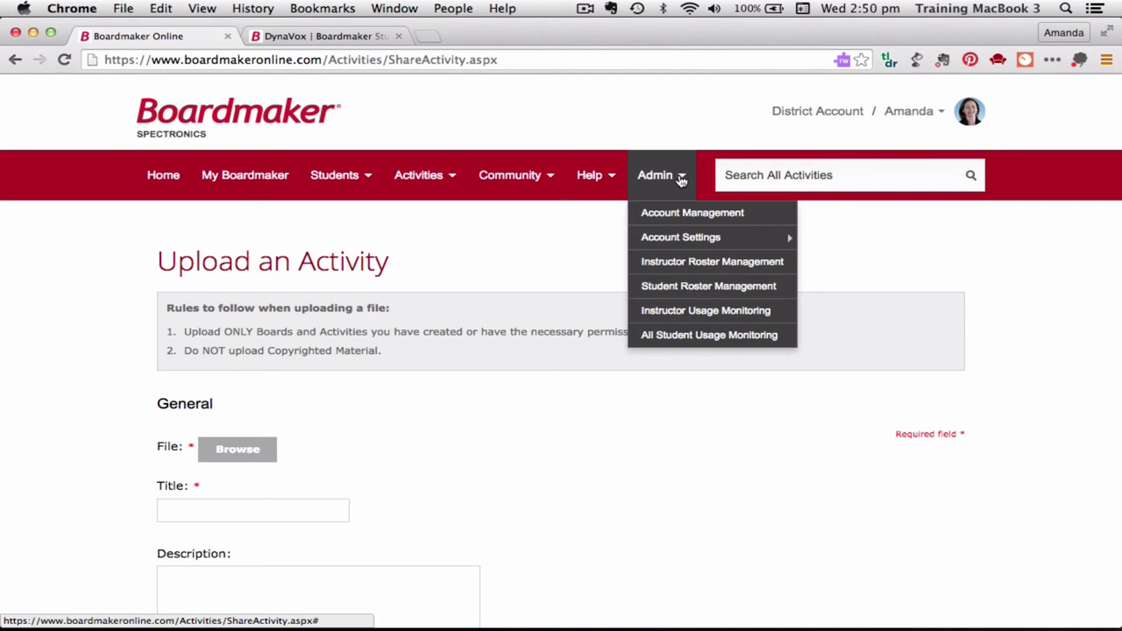
pyautogui.moveTo(692, 240)
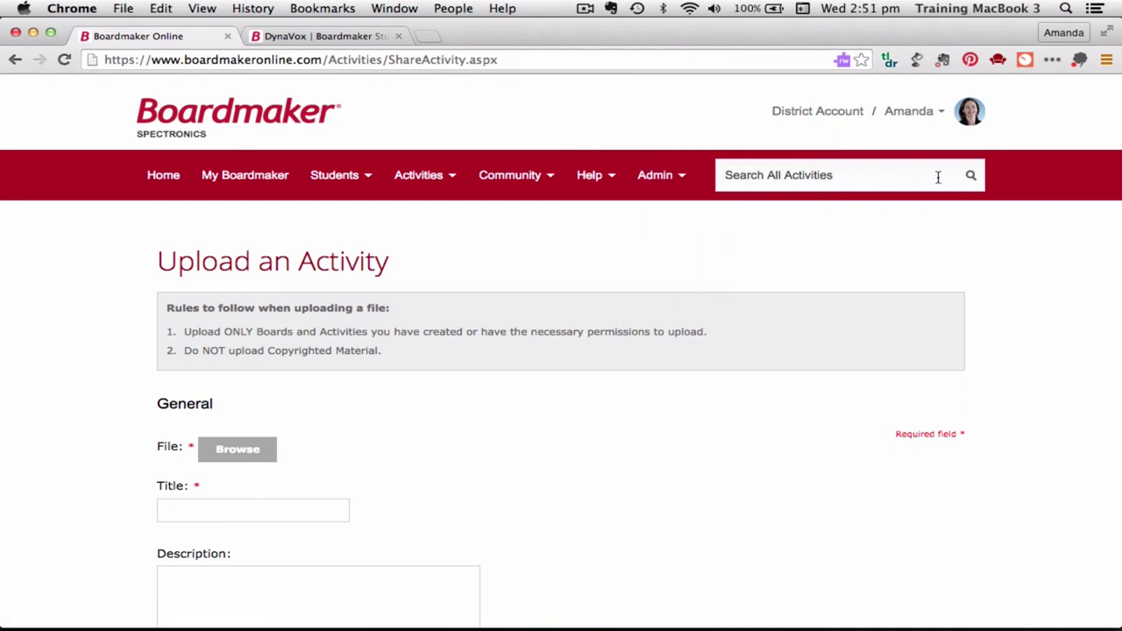
# Return to My Homepage, check the account name menu, and review the dashboard
pyautogui.click(163, 175)
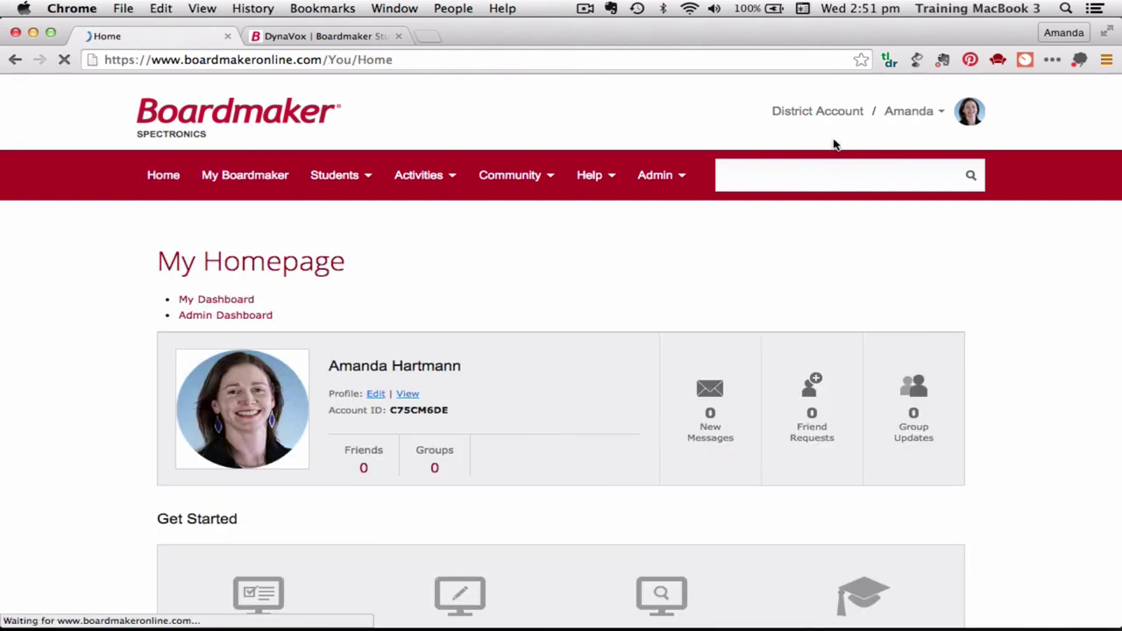
pyautogui.click(941, 119)
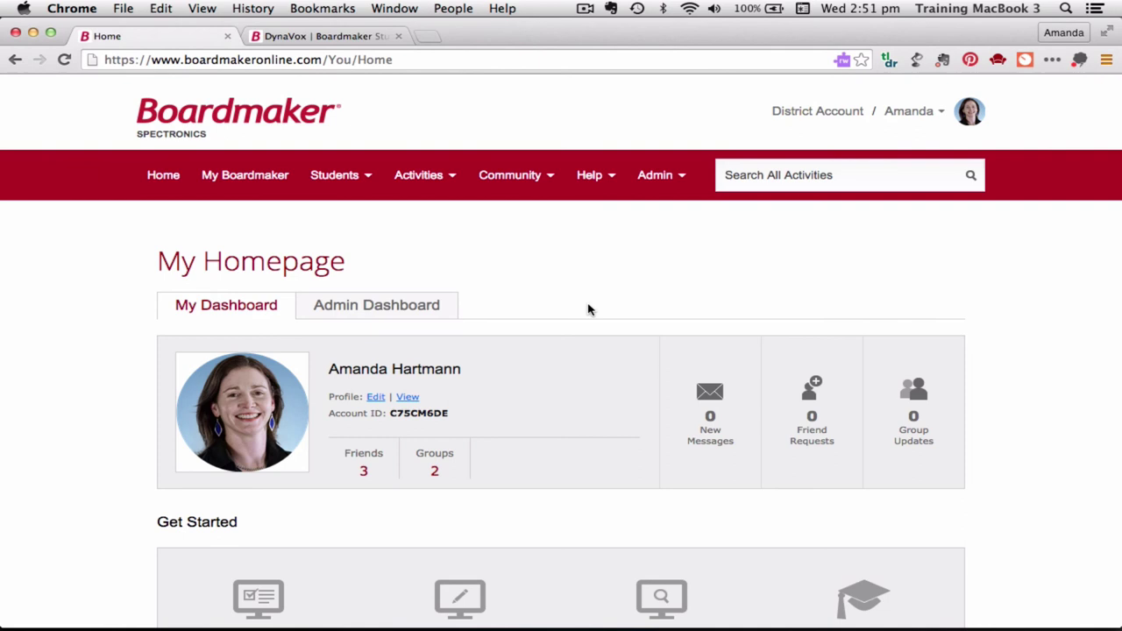
pyautogui.scroll(-3, 575, 289)
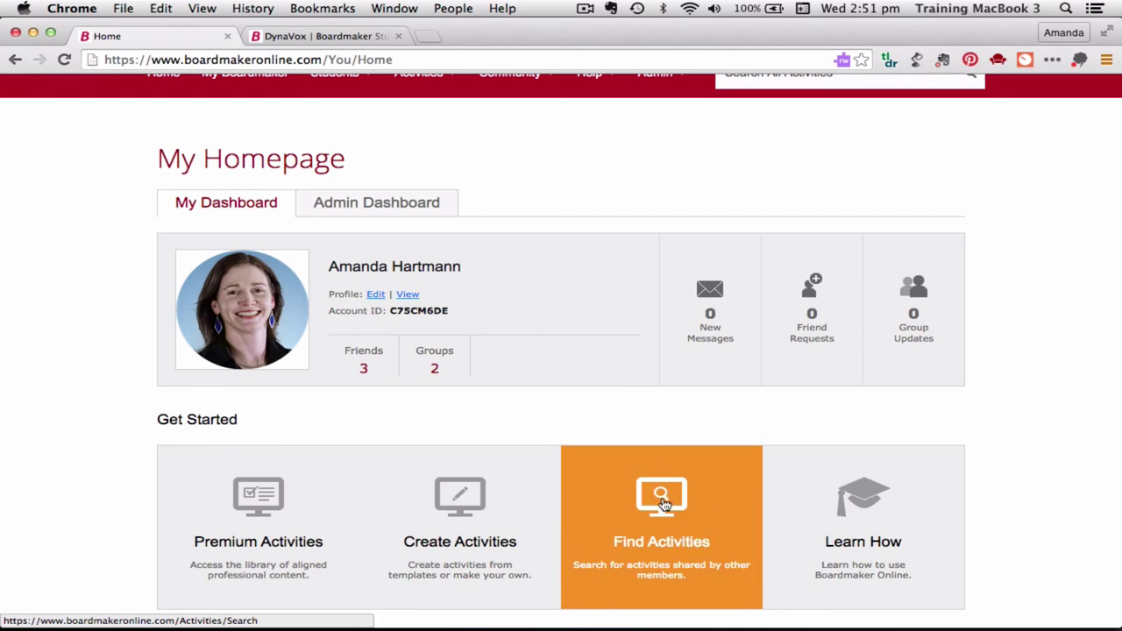
pyautogui.scroll(3, 663, 503)
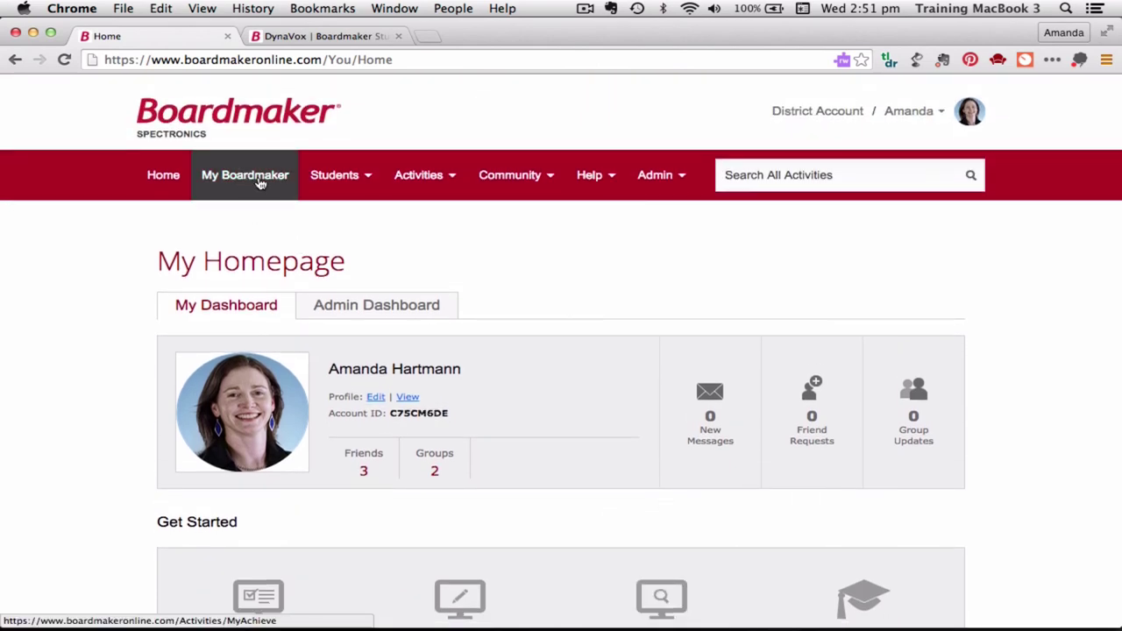
pyautogui.scroll(-4, 482, 499)
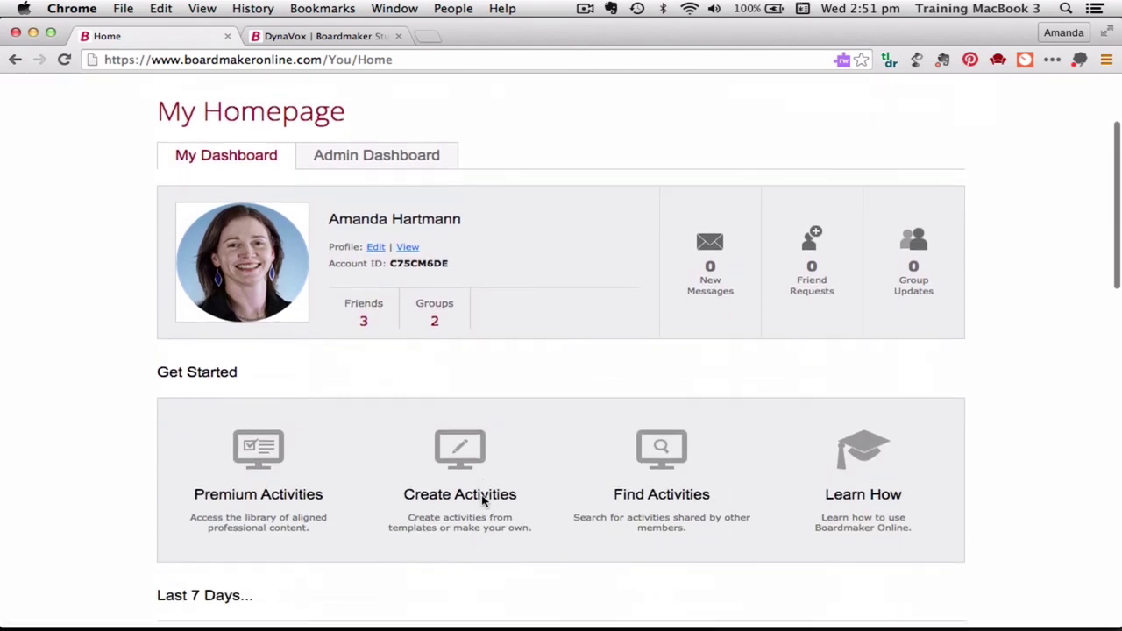
pyautogui.scroll(4, 482, 500)
pyautogui.click(226, 173)
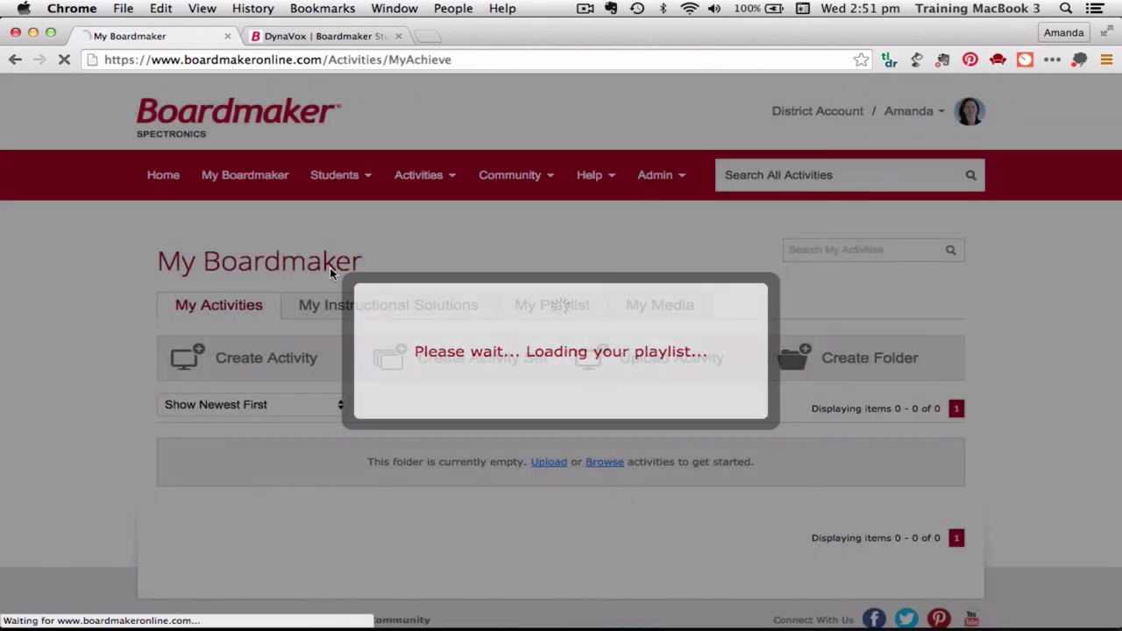
pyautogui.scroll(-2, 363, 459)
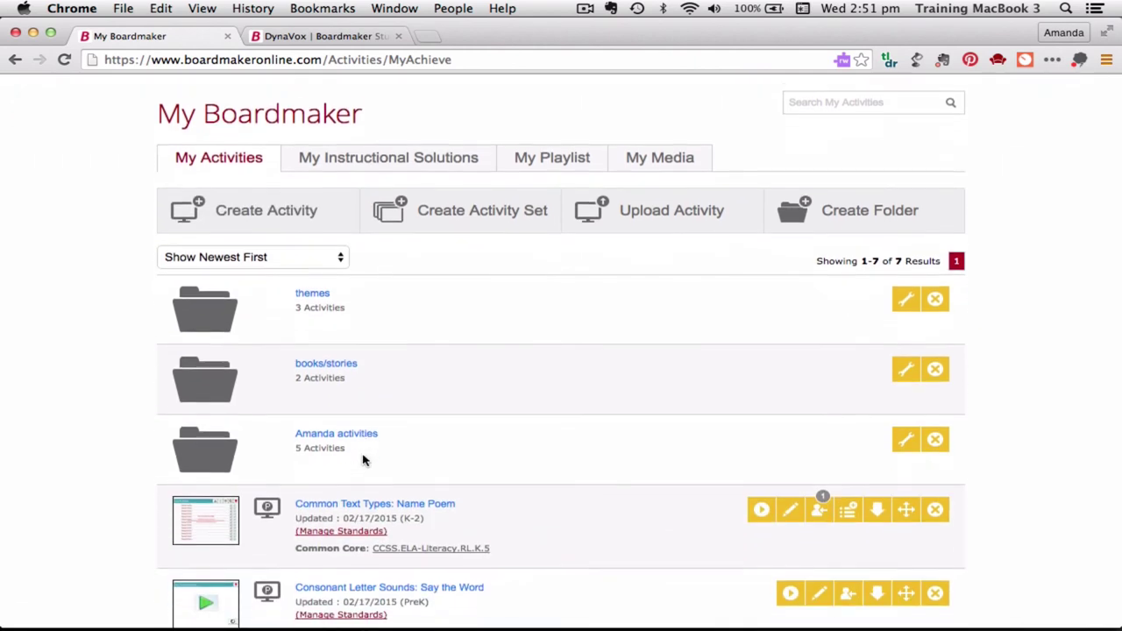
pyautogui.click(234, 147)
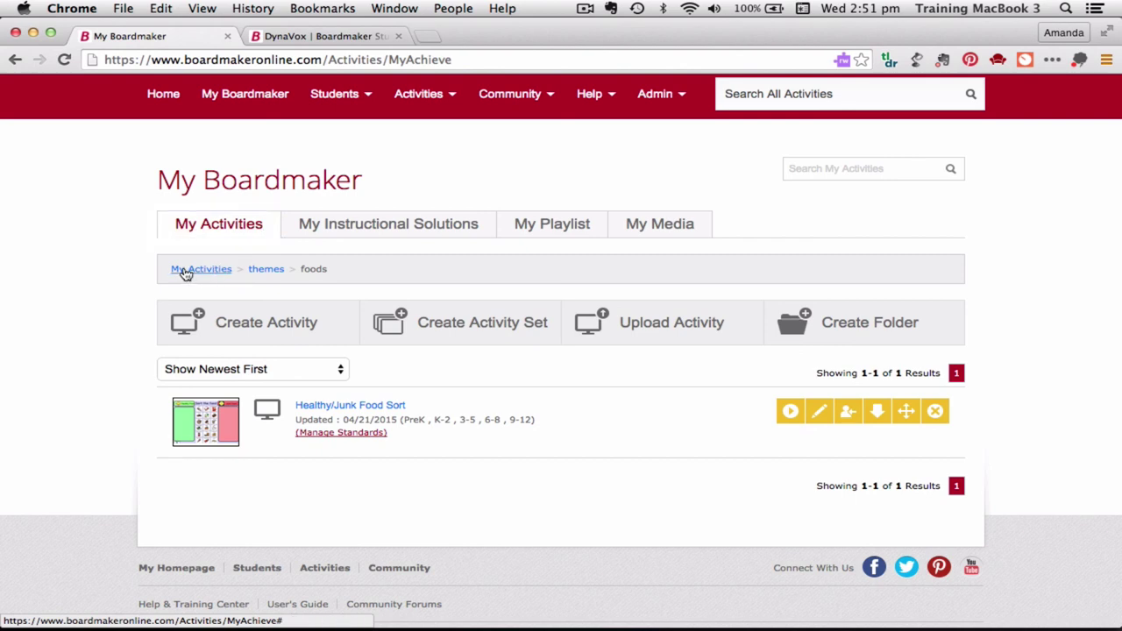
pyautogui.click(184, 275)
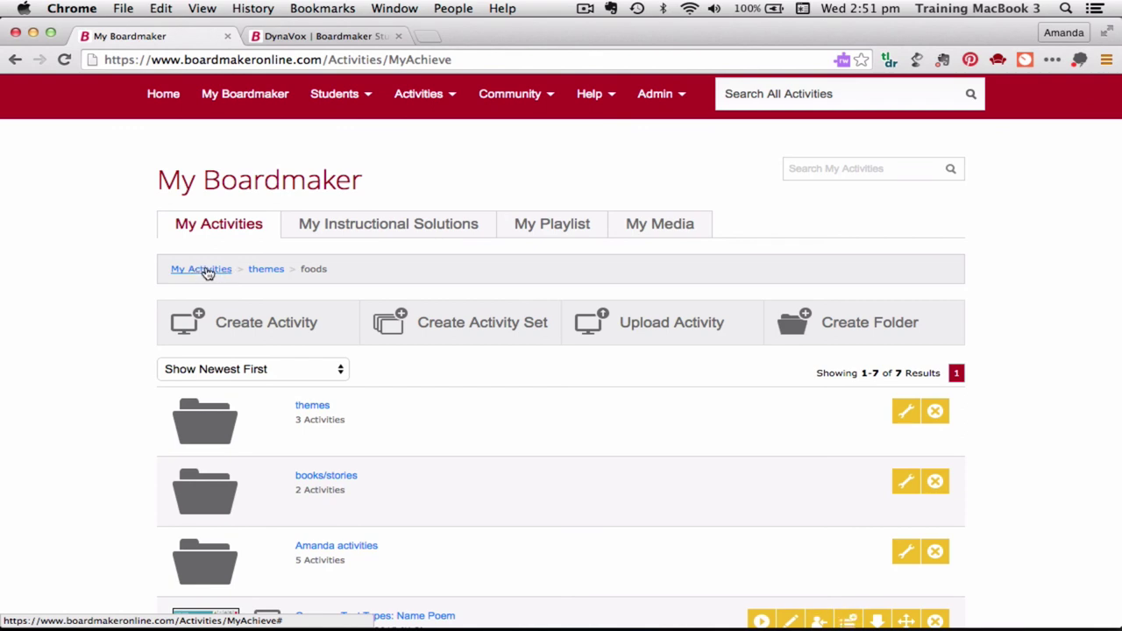
pyautogui.scroll(-1, 386, 425)
pyautogui.scroll(-10, 394, 466)
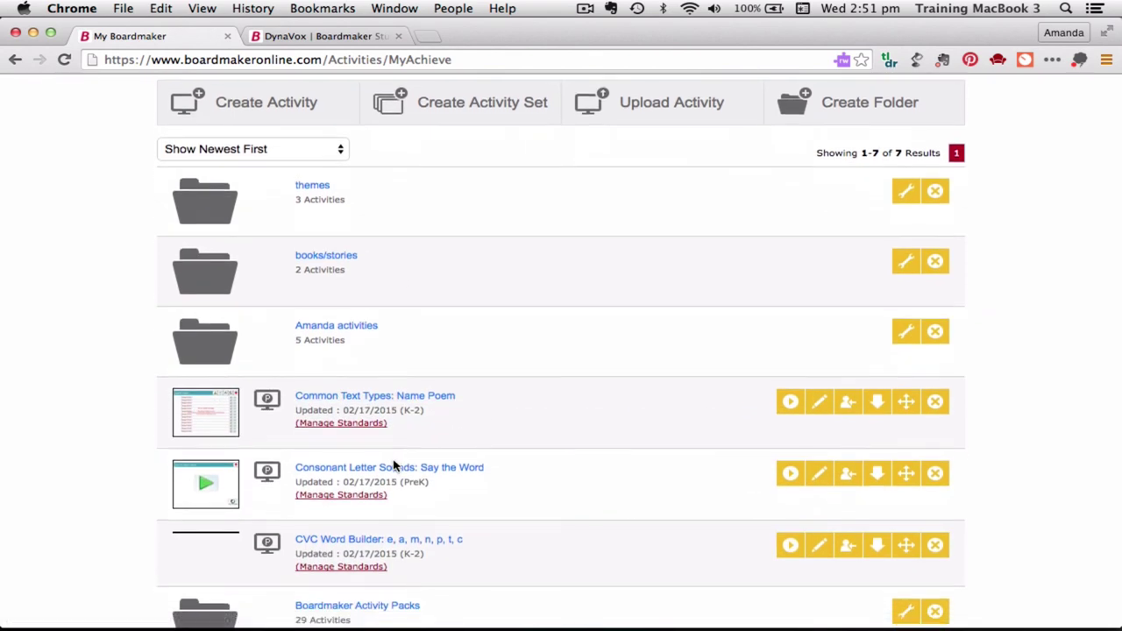
pyautogui.scroll(10, 393, 466)
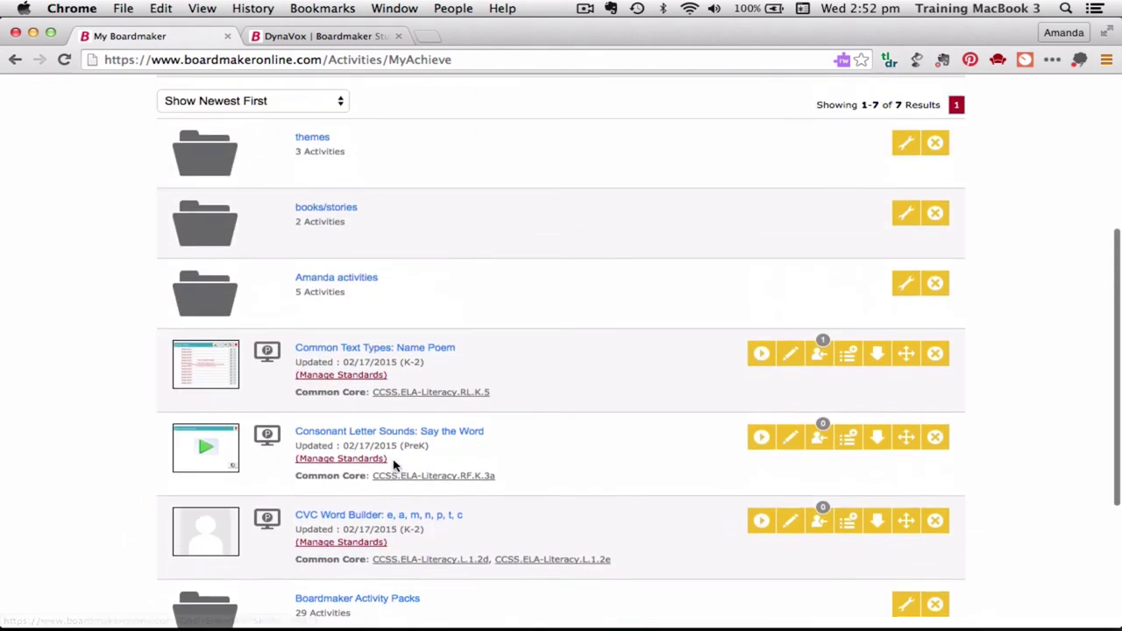
pyautogui.scroll(-5, 393, 466)
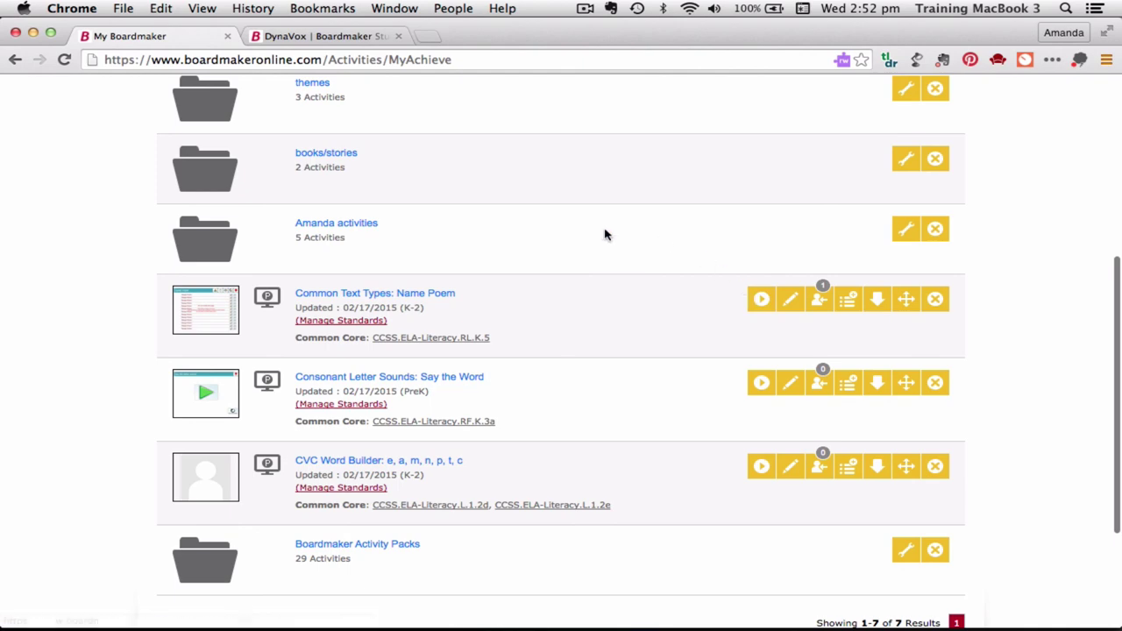
pyautogui.scroll(5, 604, 233)
pyautogui.scroll(1, 604, 233)
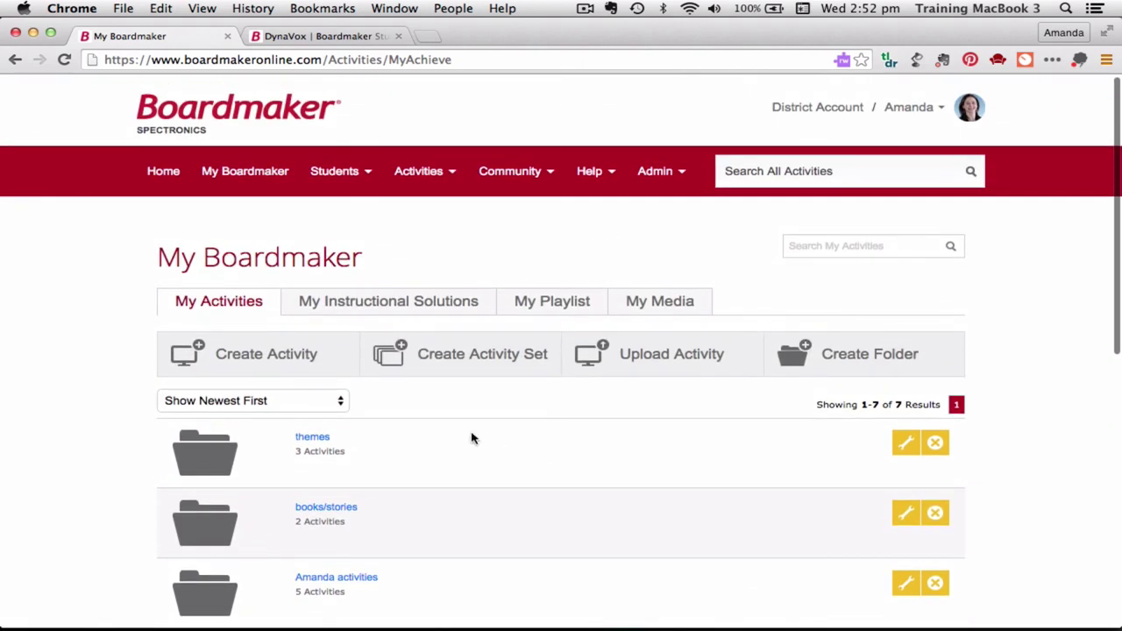
pyautogui.scroll(-8, 471, 438)
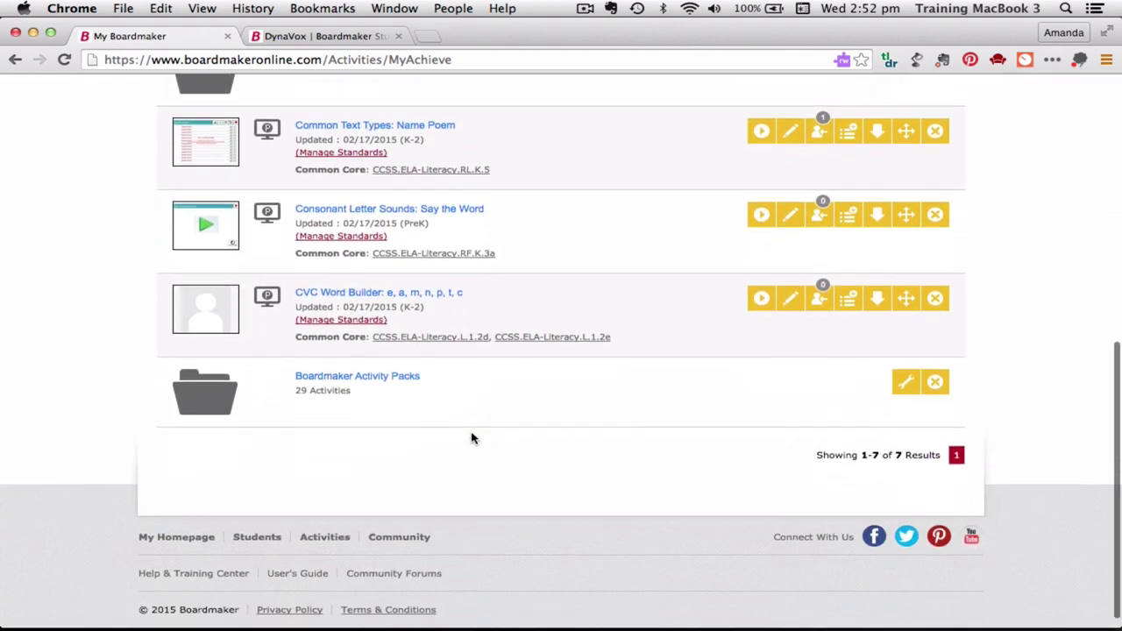
pyautogui.scroll(8, 472, 438)
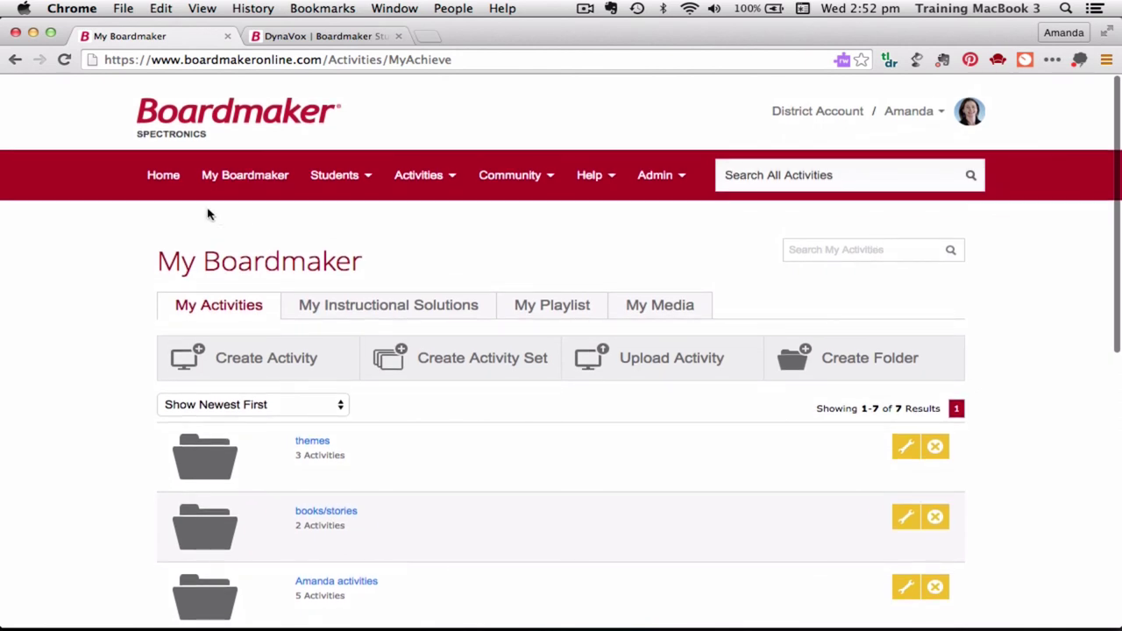
pyautogui.click(163, 175)
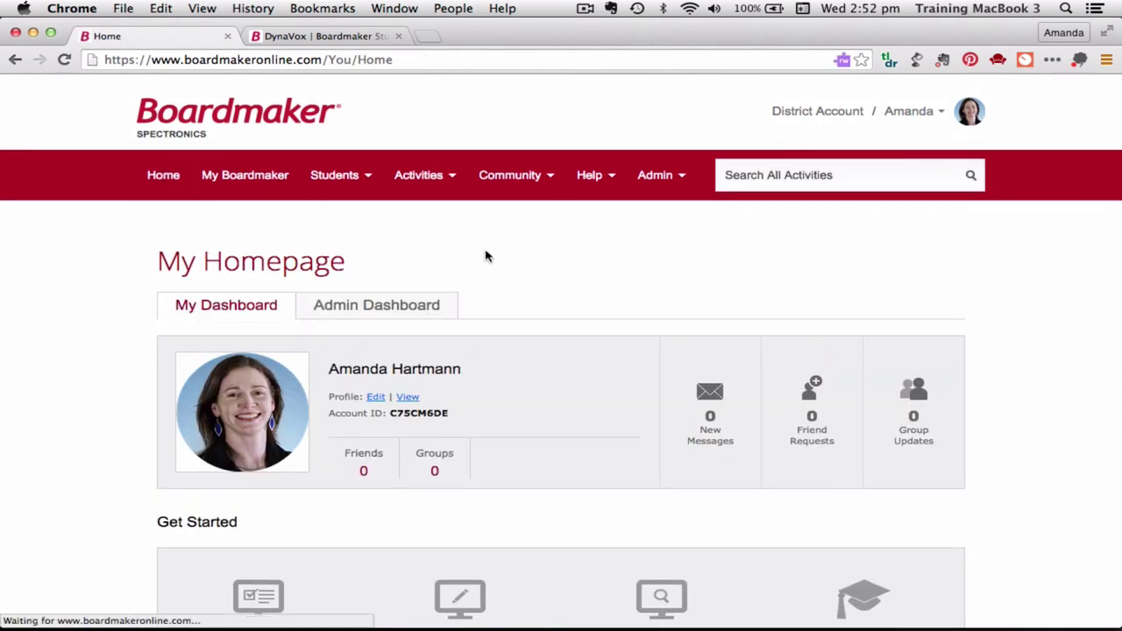